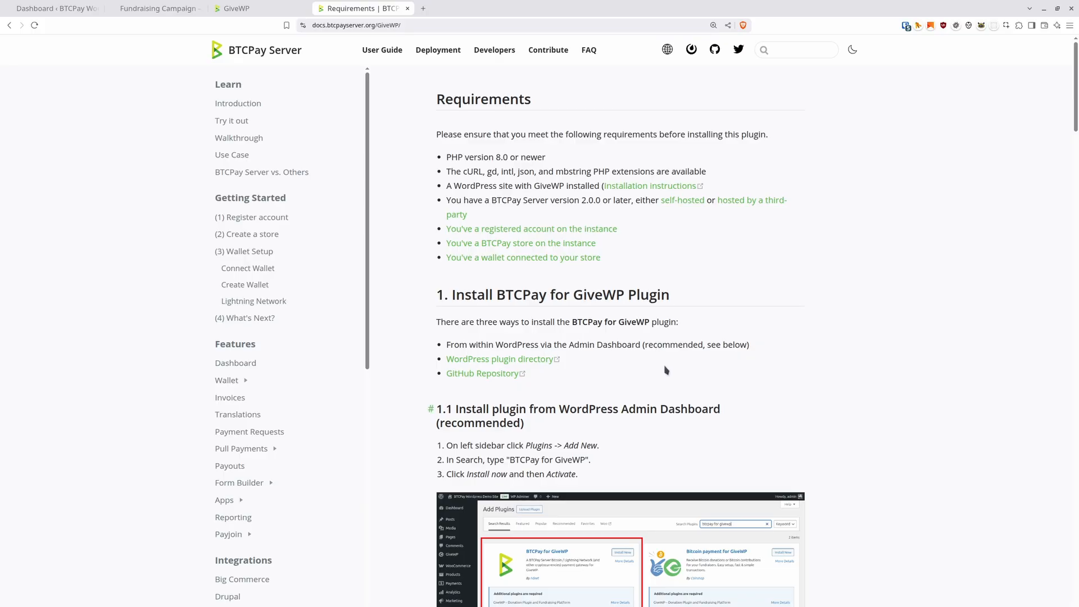
Step: In the WordPress admin, search the plugin directory for "btcpay for givewp", and install and activate the BTCPay for GiveWP plugin
{"action": "left_click", "coordinate": [57, 8]}
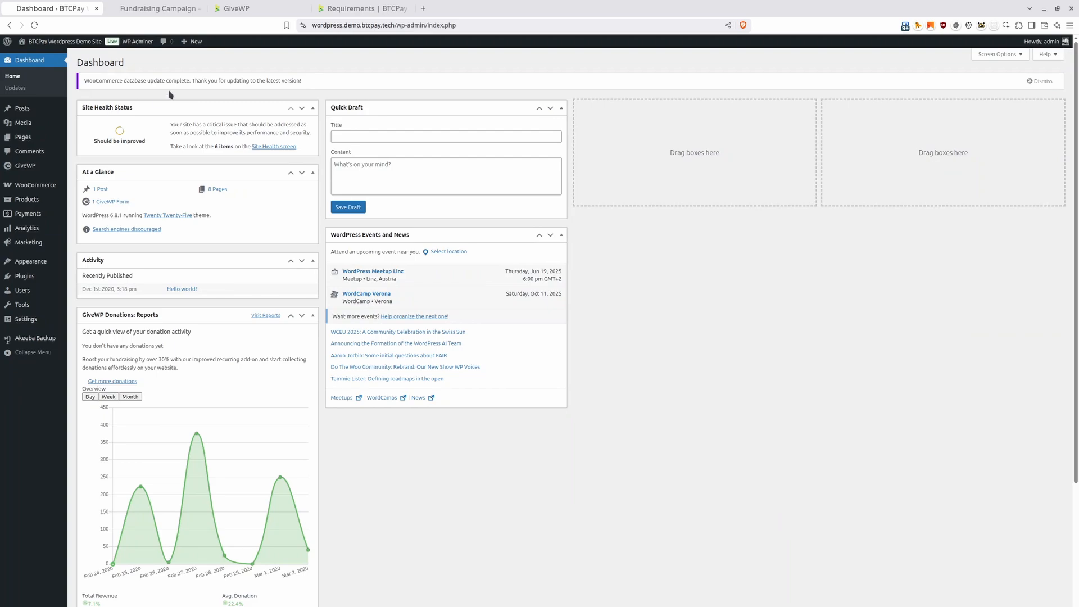
{"action": "left_click", "coordinate": [28, 278]}
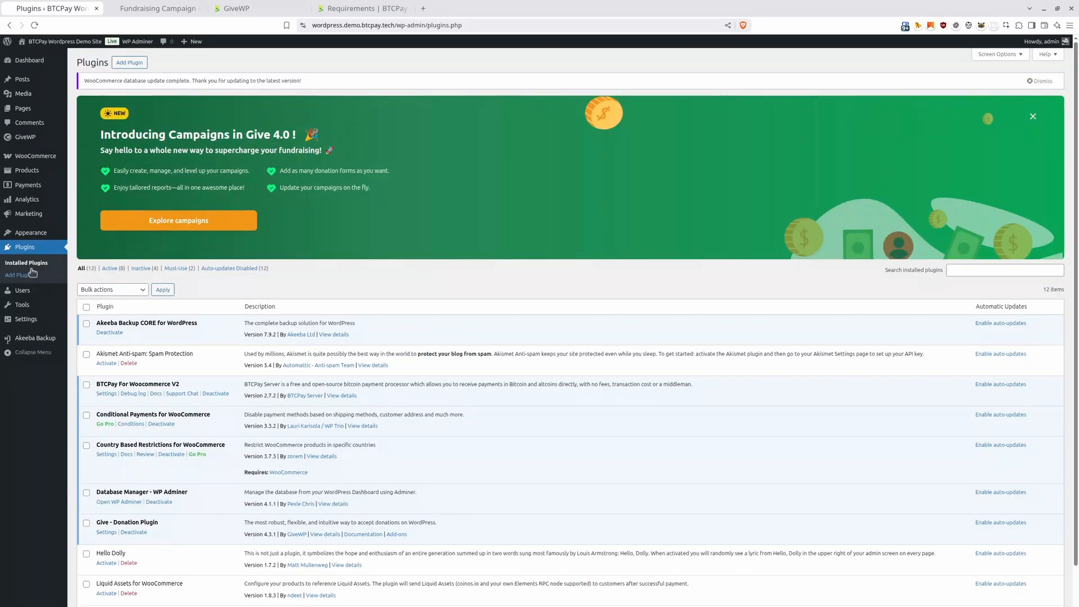
{"action": "left_click", "coordinate": [131, 59]}
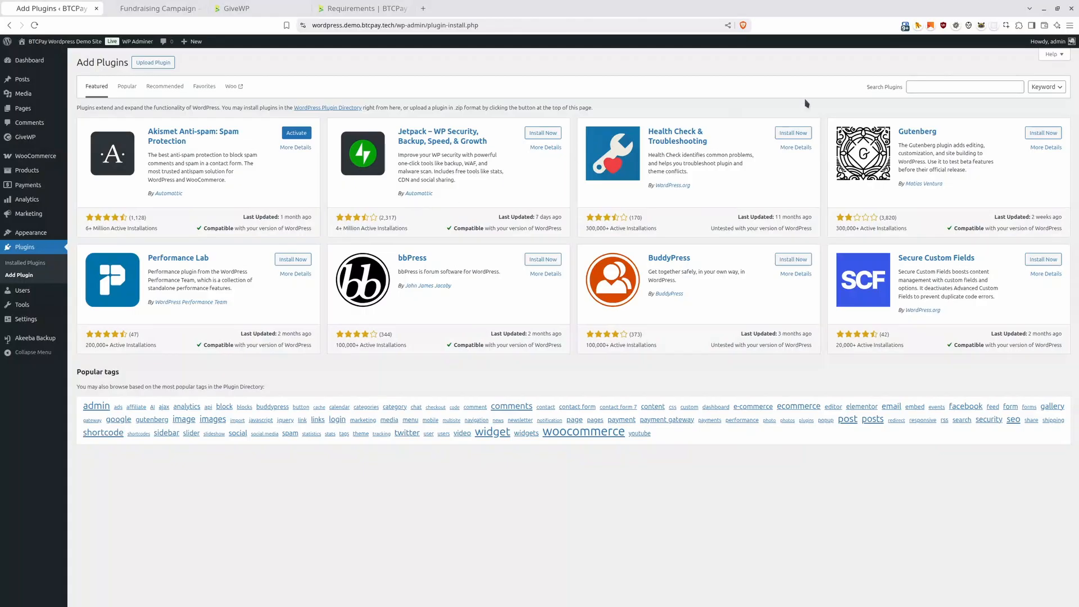
{"action": "left_click", "coordinate": [915, 87]}
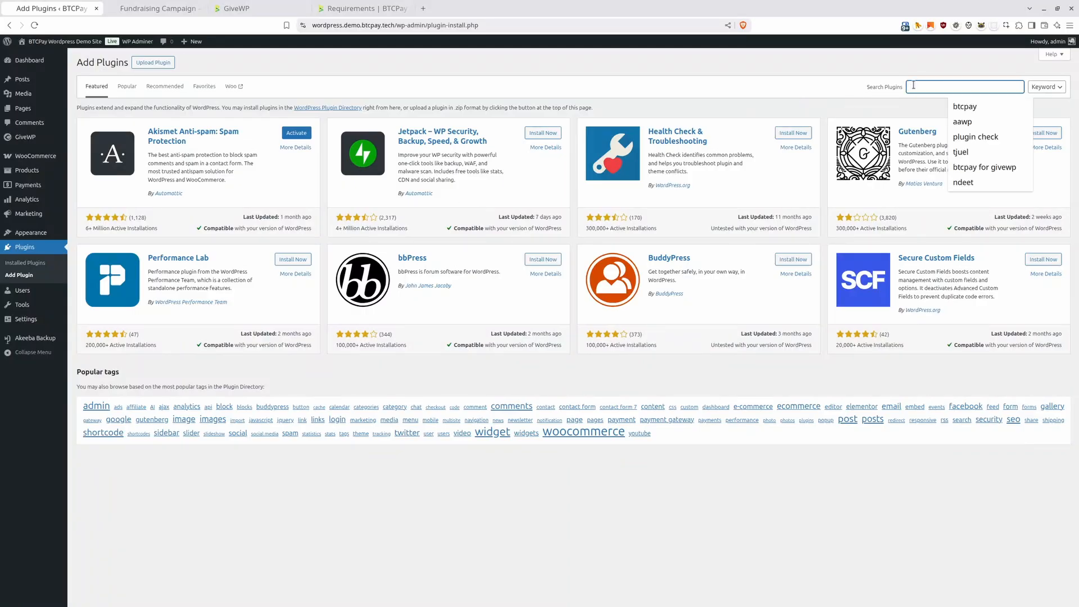
{"action": "type", "text": "btcpay for"}
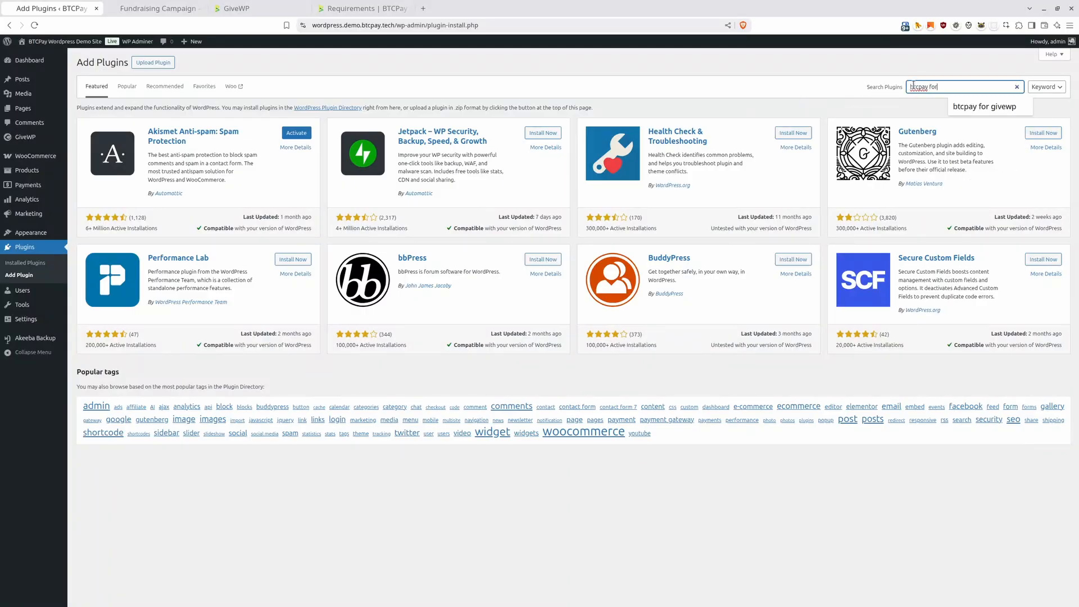
{"action": "type", "text": " givewp"}
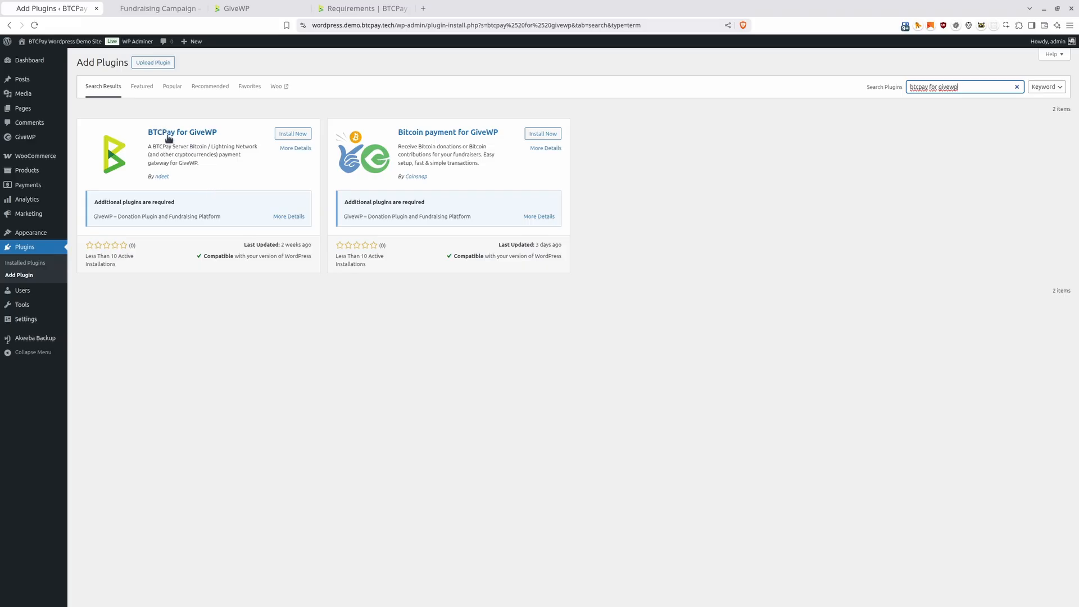
{"action": "left_click", "coordinate": [291, 135]}
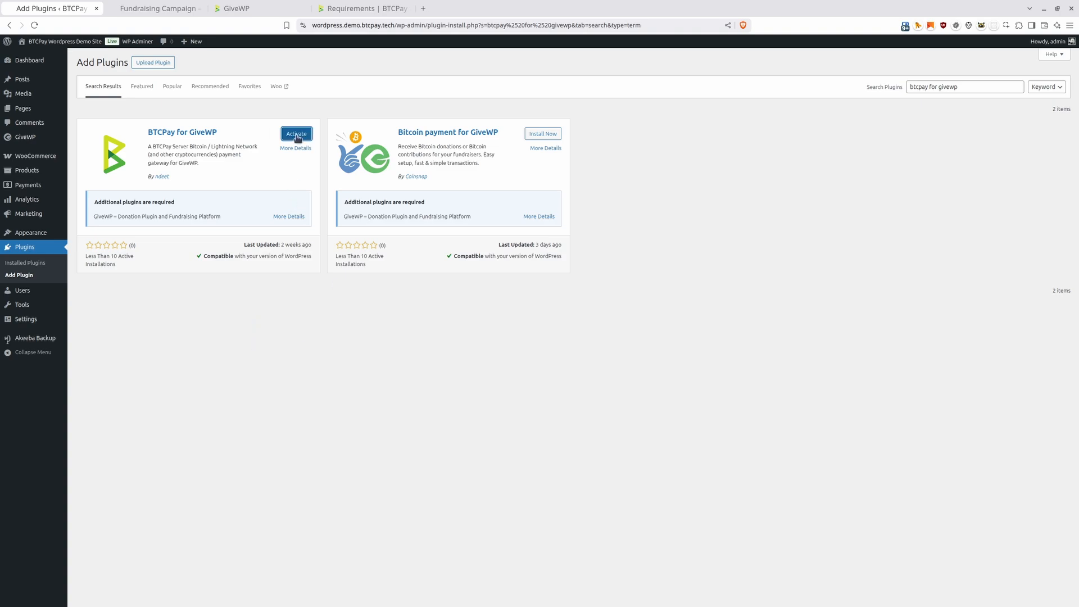
{"action": "left_click", "coordinate": [297, 135]}
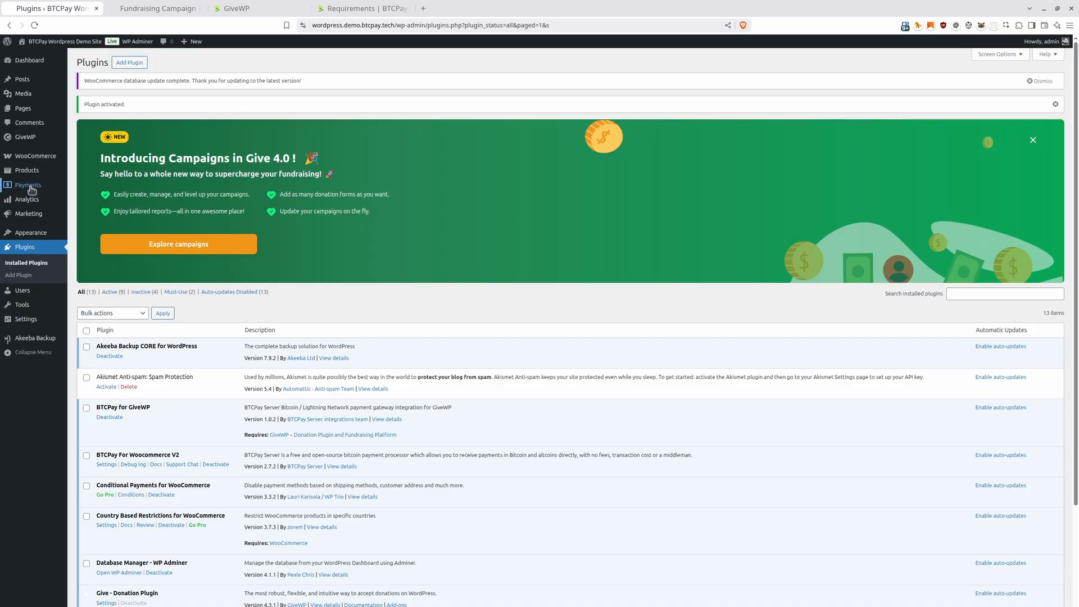
Step: Open the GiveWP plugin's general settings
{"action": "mouse_move", "coordinate": [33, 144]}
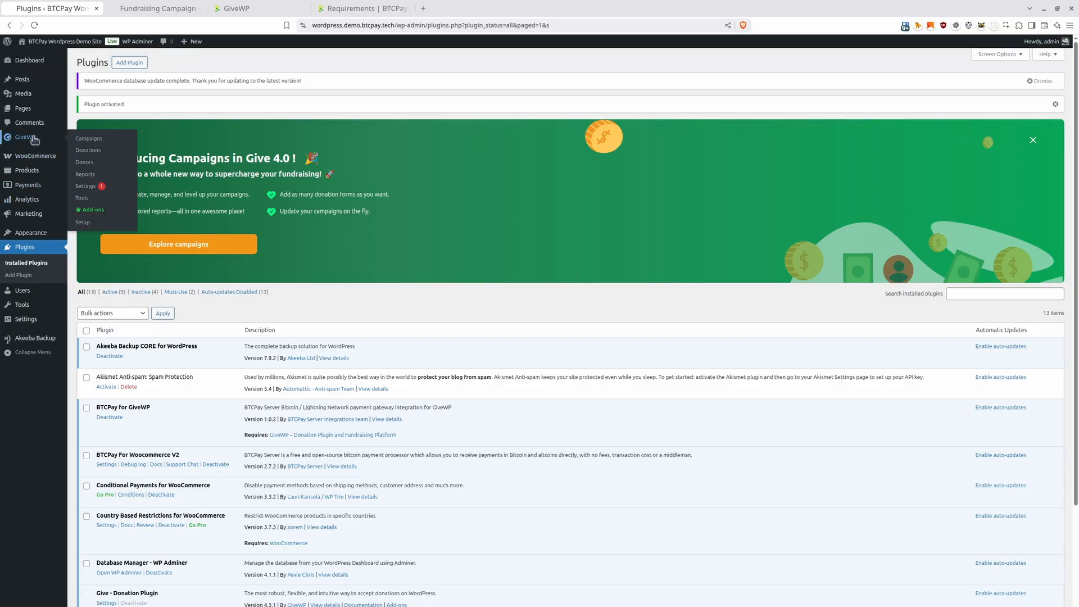
{"action": "left_click", "coordinate": [85, 188]}
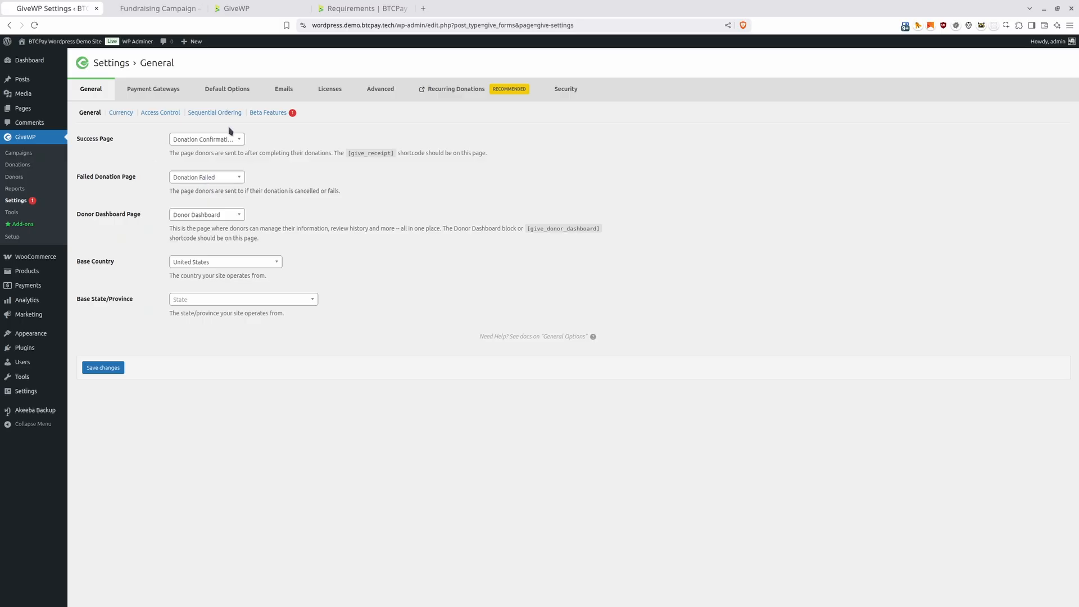
Step: Consult the documentation section on connecting GiveWP and BTCPay Server and creating an API key
{"action": "left_click", "coordinate": [366, 14]}
{"action": "scroll", "coordinate": [498, 305], "scroll_direction": "down", "scroll_amount": 2}
{"action": "scroll", "coordinate": [498, 305], "scroll_direction": "down", "scroll_amount": 9}
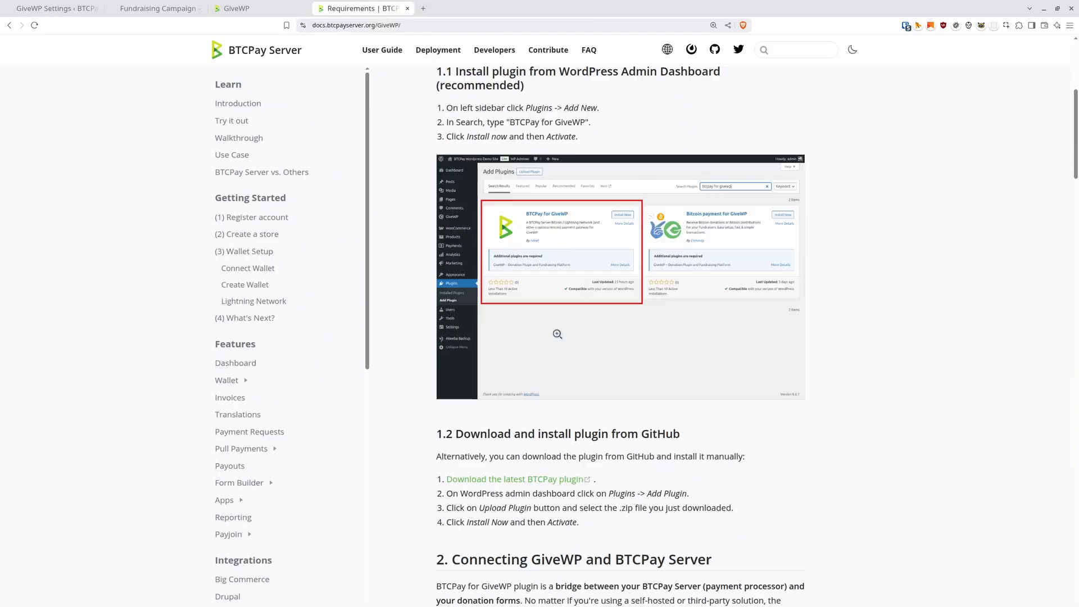
{"action": "scroll", "coordinate": [560, 354], "scroll_direction": "down", "scroll_amount": 3}
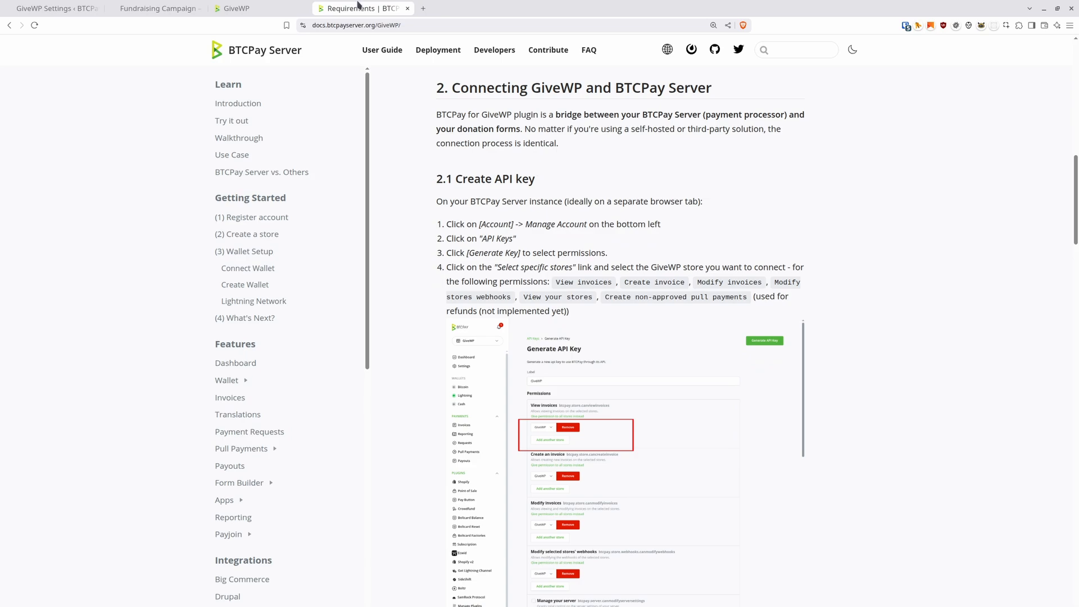
Step: Return to the GiveWP settings and open the BTCPay Gateway section of the payment gateways
{"action": "left_click", "coordinate": [56, 10]}
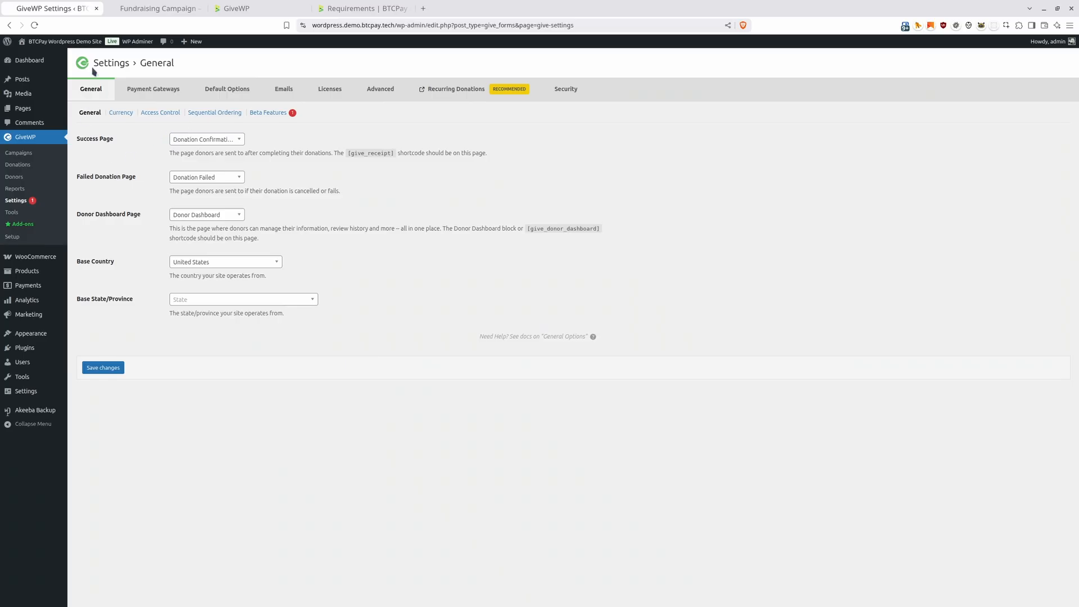
{"action": "left_click", "coordinate": [164, 92]}
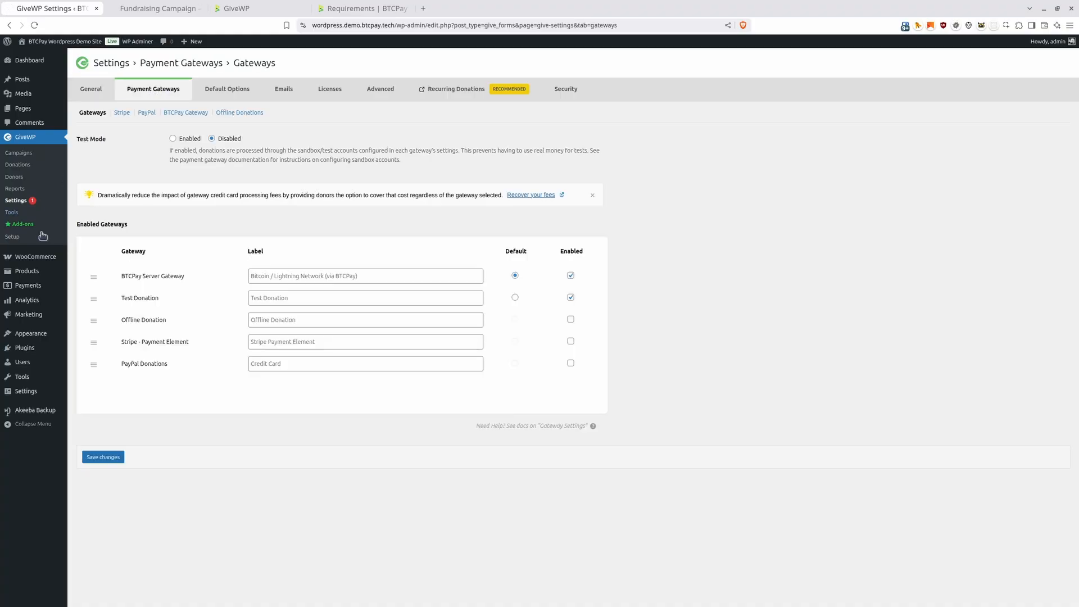
{"action": "left_click", "coordinate": [178, 115]}
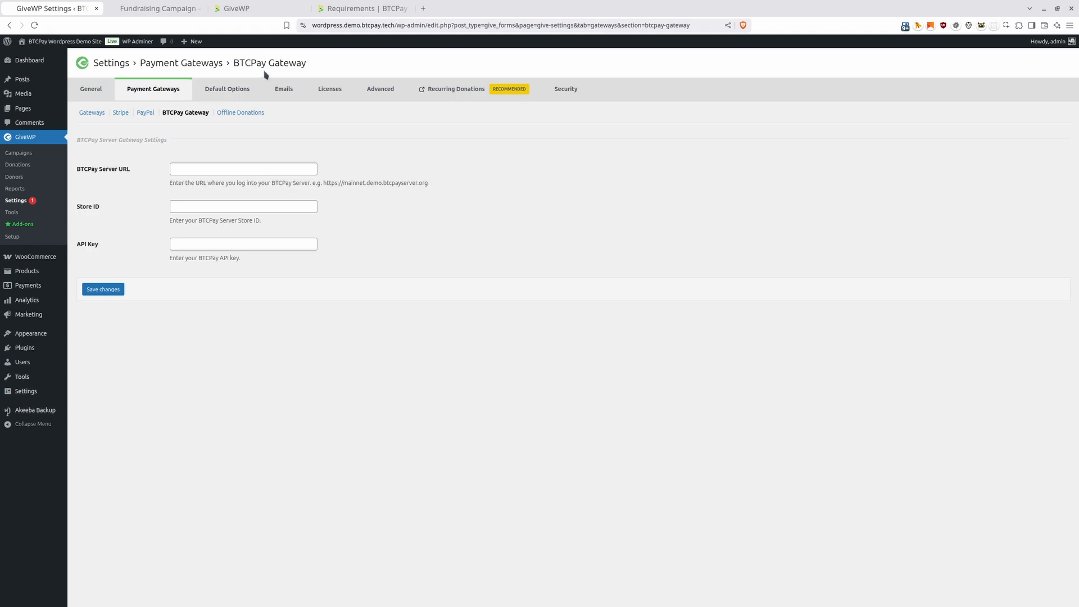
Step: Switch to BTCPay Server and open the form for generating a new API key from the account's API Keys page
{"action": "left_click", "coordinate": [249, 12]}
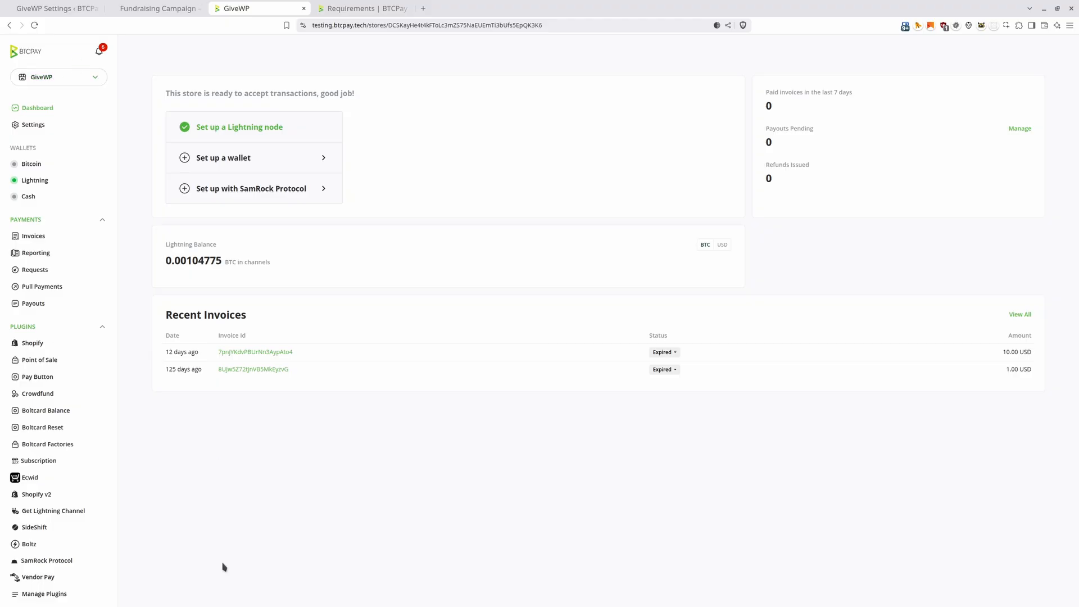
{"action": "left_click", "coordinate": [34, 606]}
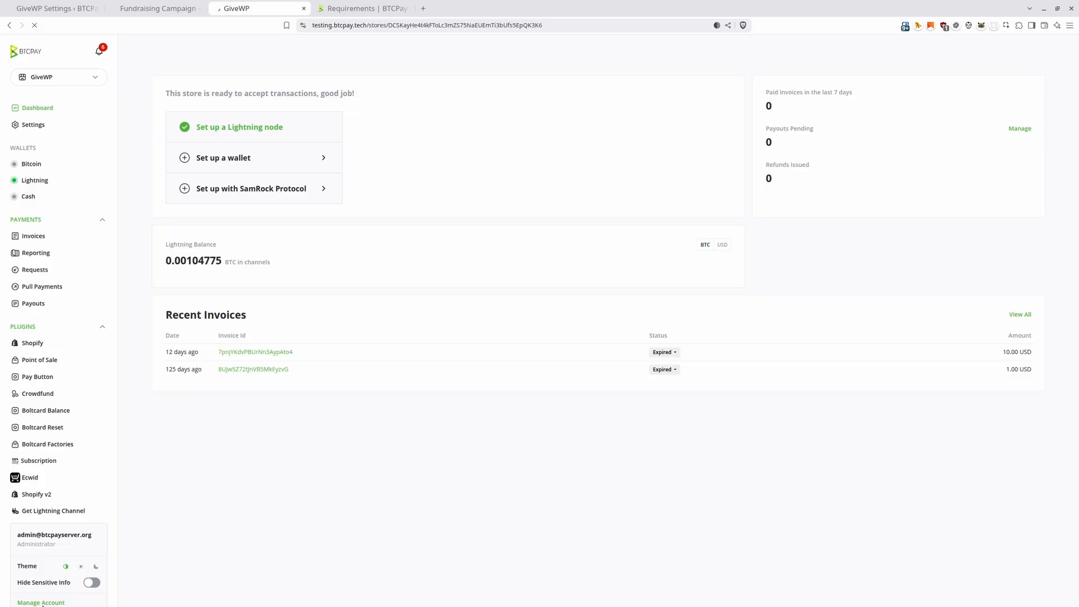
{"action": "left_click", "coordinate": [35, 606]}
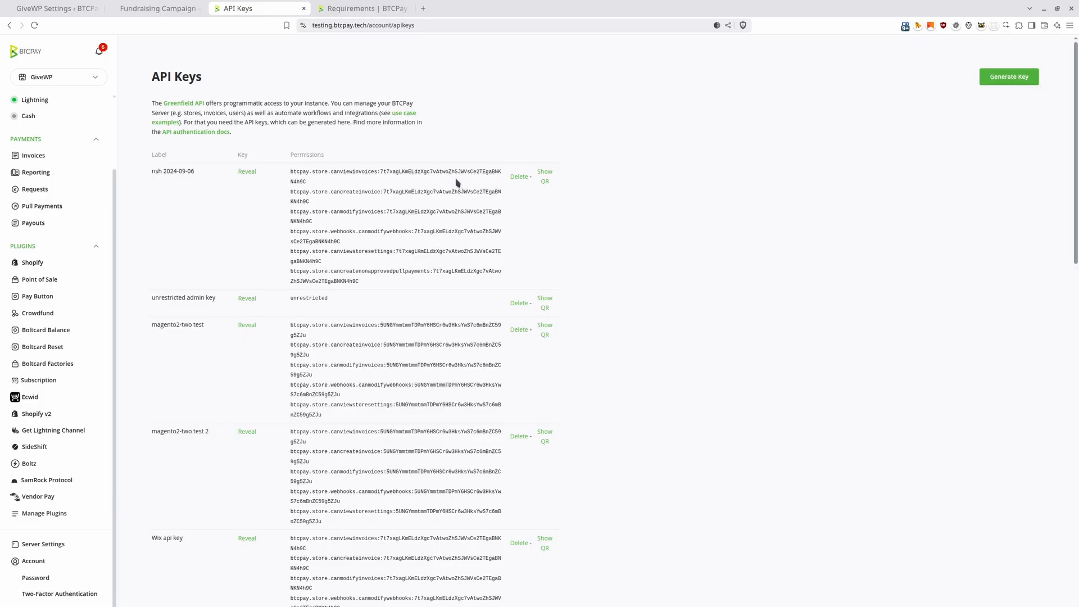
{"action": "left_click", "coordinate": [1009, 80]}
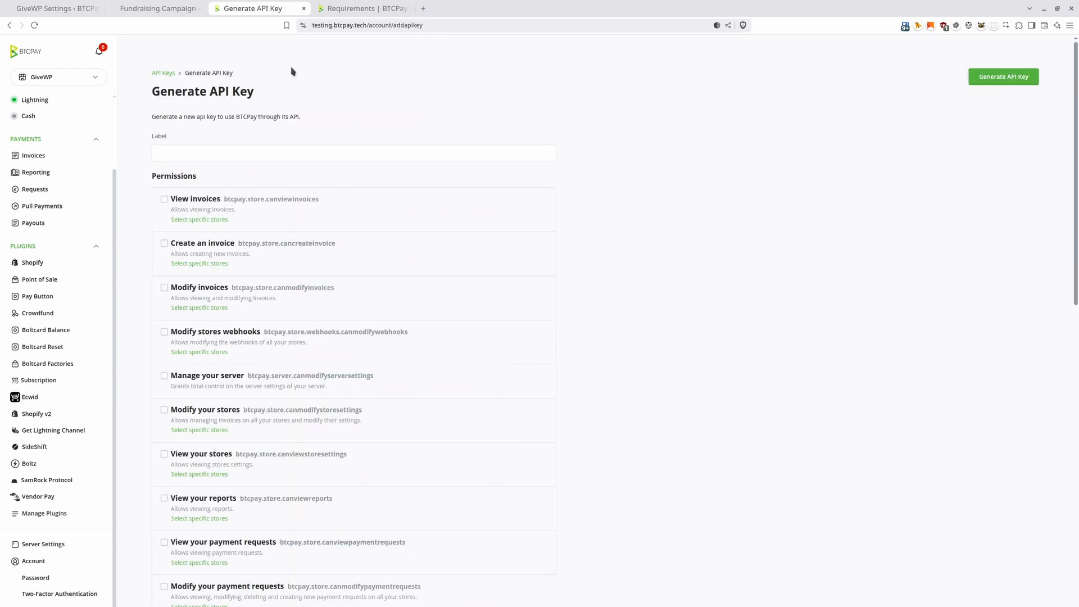
Step: Check which permissions the documentation requires for the API key and return to the key generation form
{"action": "left_click", "coordinate": [347, 10]}
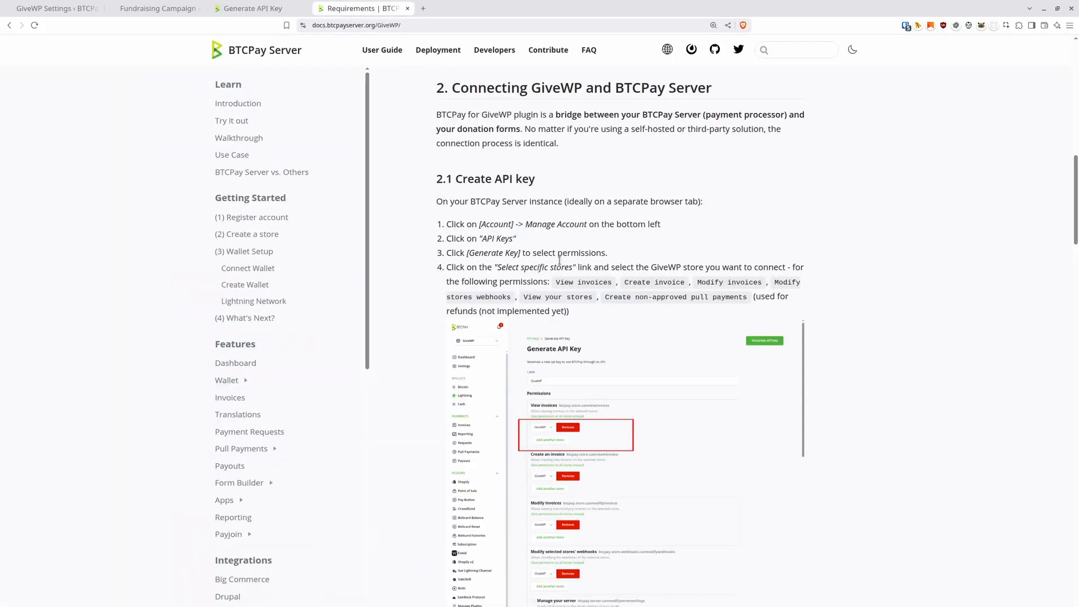
{"action": "scroll", "coordinate": [561, 262], "scroll_direction": "down", "scroll_amount": 2}
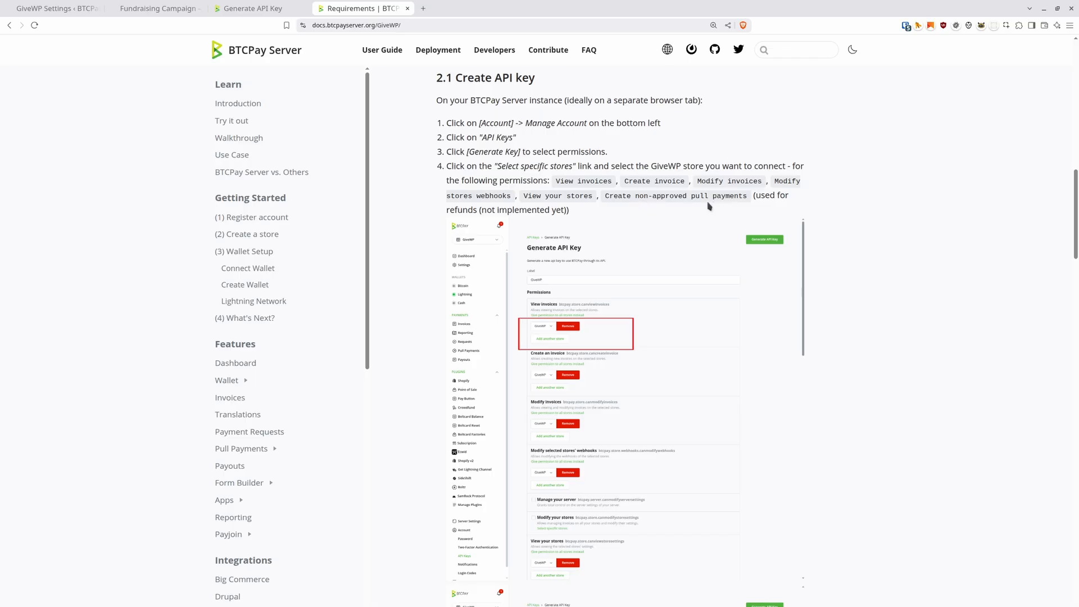
{"action": "left_click", "coordinate": [273, 8]}
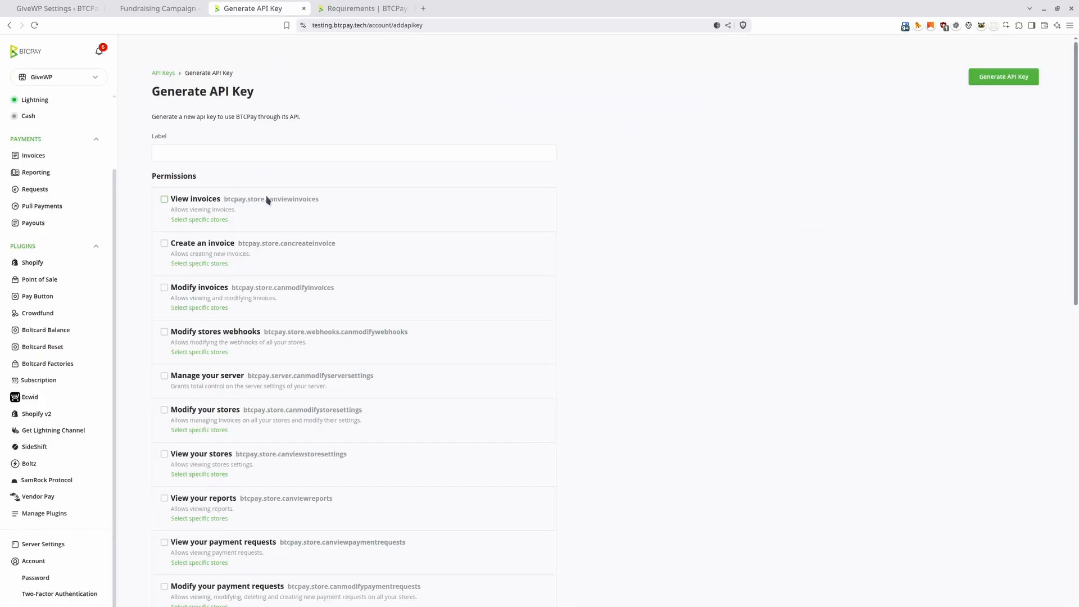
Step: Label the new API key GiveWP
{"action": "left_click", "coordinate": [215, 155]}
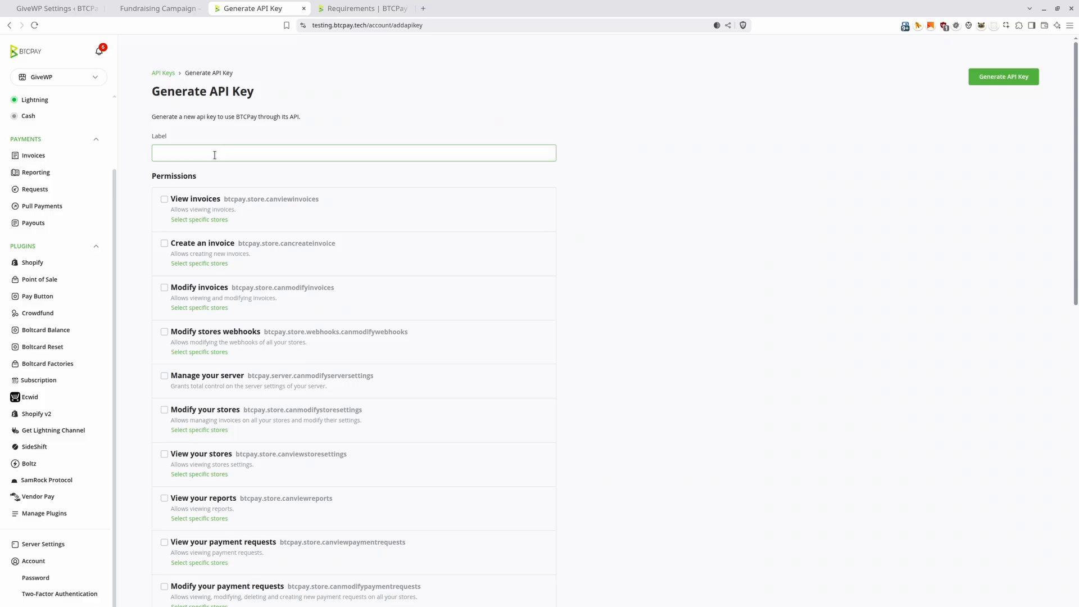
{"action": "type", "text": "G"}
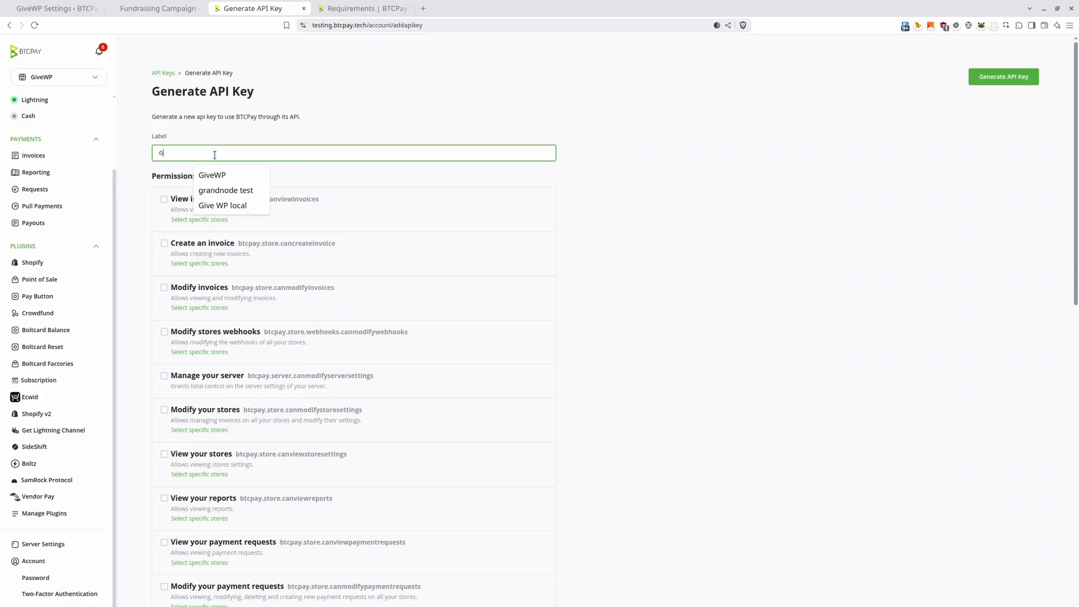
{"action": "type", "text": "iveWP"}
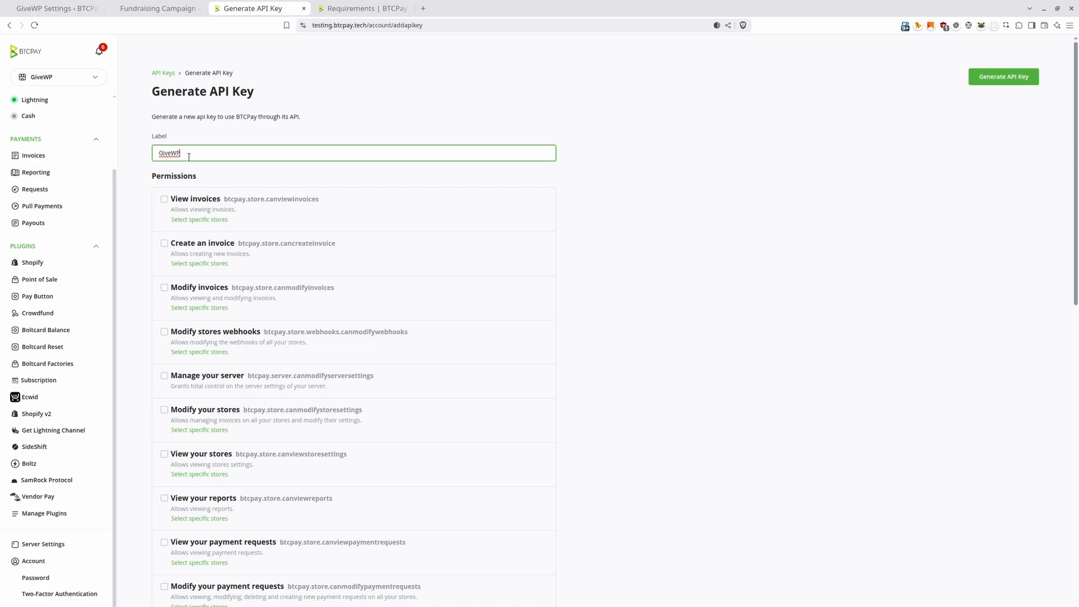
Step: Grant the View invoices permission only for the GiveWP store
{"action": "left_click", "coordinate": [198, 221]}
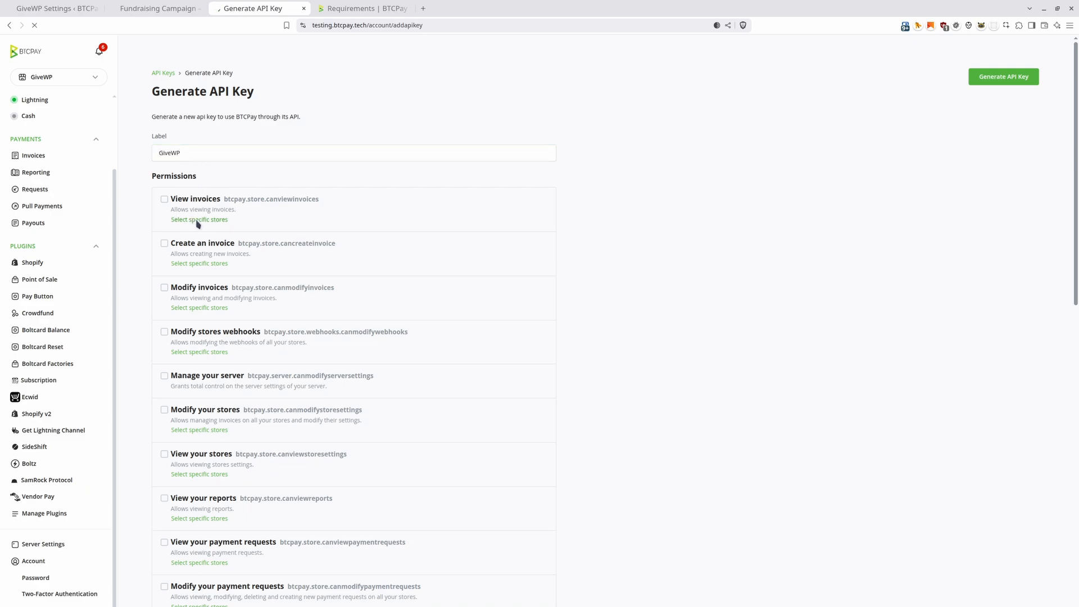
{"action": "left_click", "coordinate": [213, 165]}
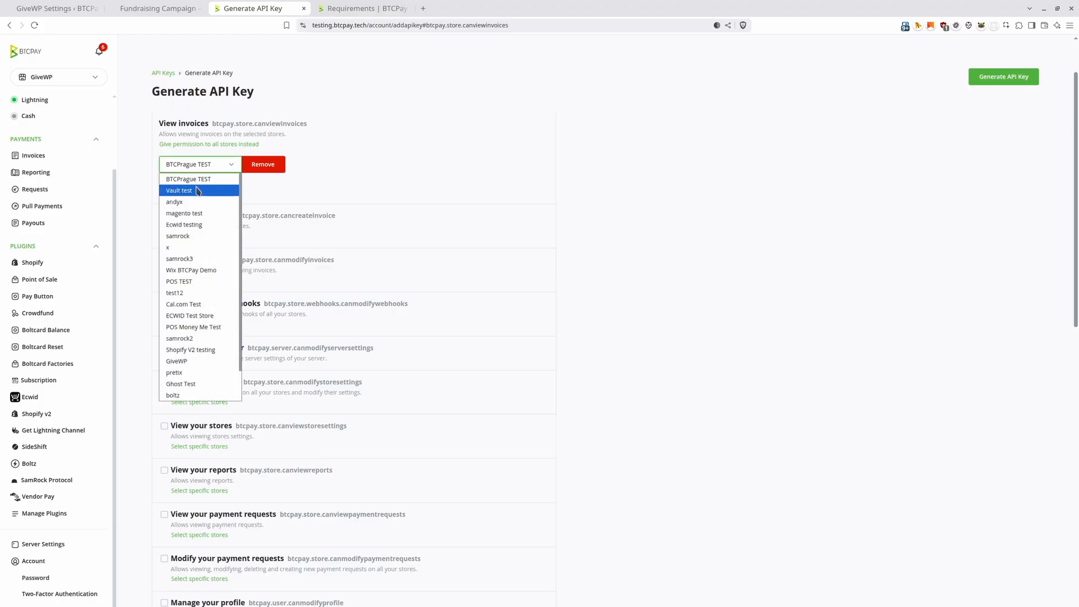
{"action": "key", "text": "g"}
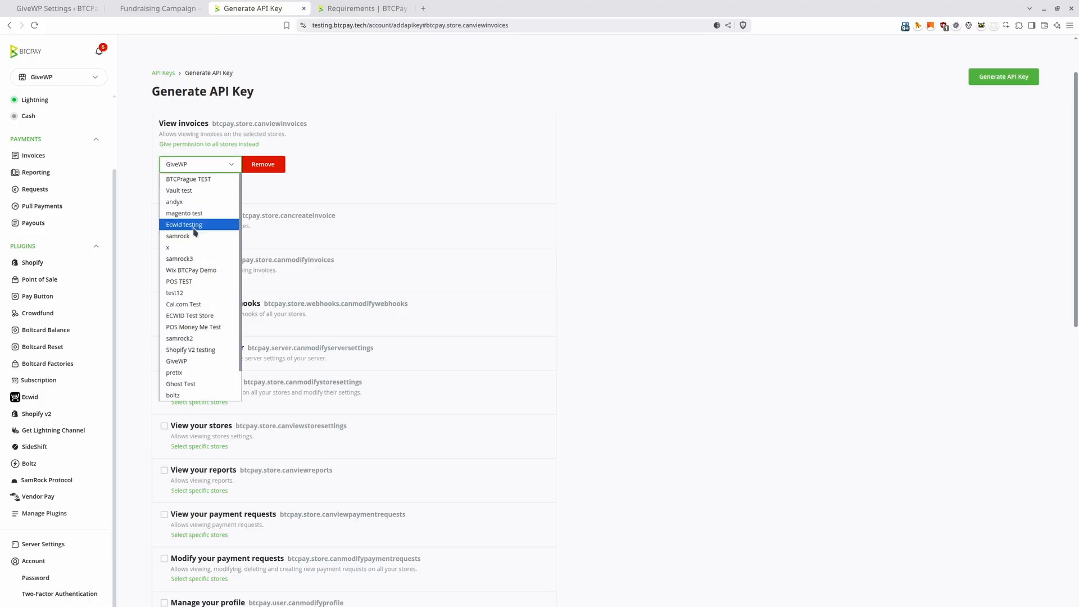
{"action": "left_click", "coordinate": [191, 361]}
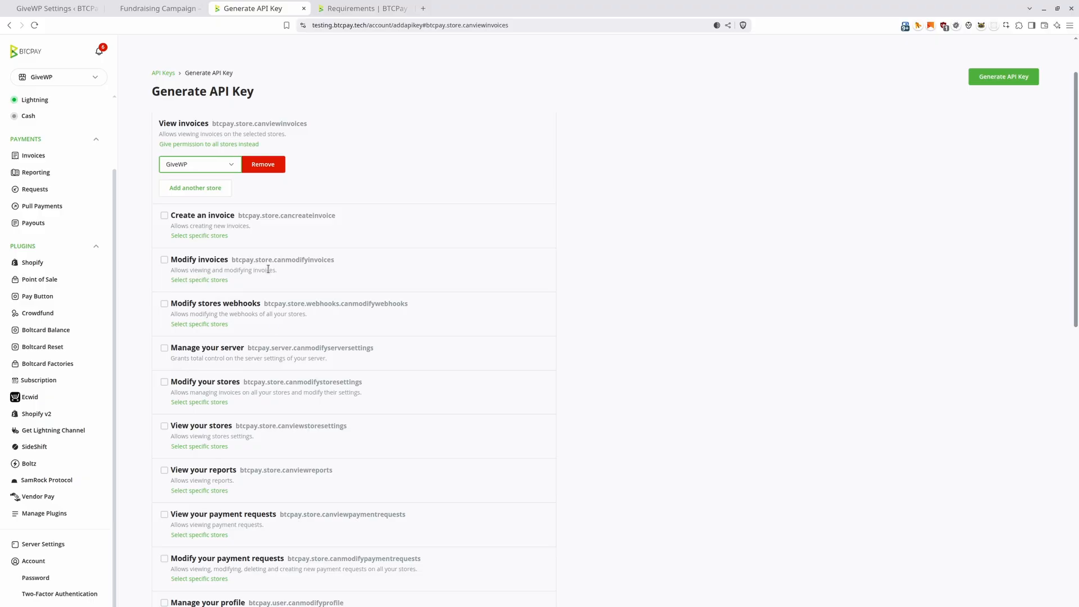
Step: Grant the Create an invoice permission only for the GiveWP store
{"action": "left_click", "coordinate": [198, 237]}
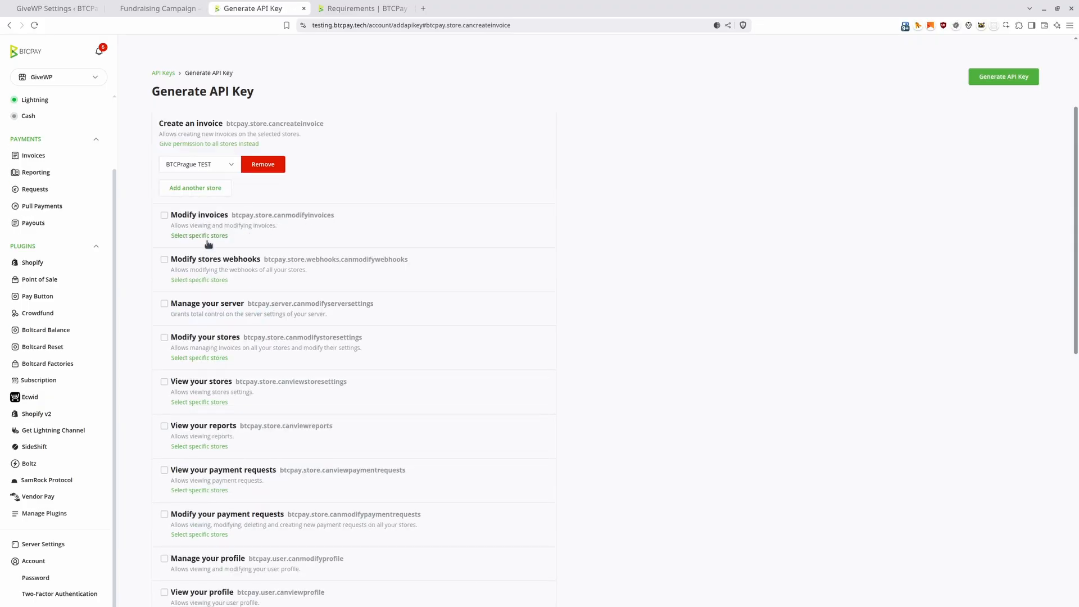
{"action": "left_click", "coordinate": [215, 167]}
{"action": "key", "text": "g"}
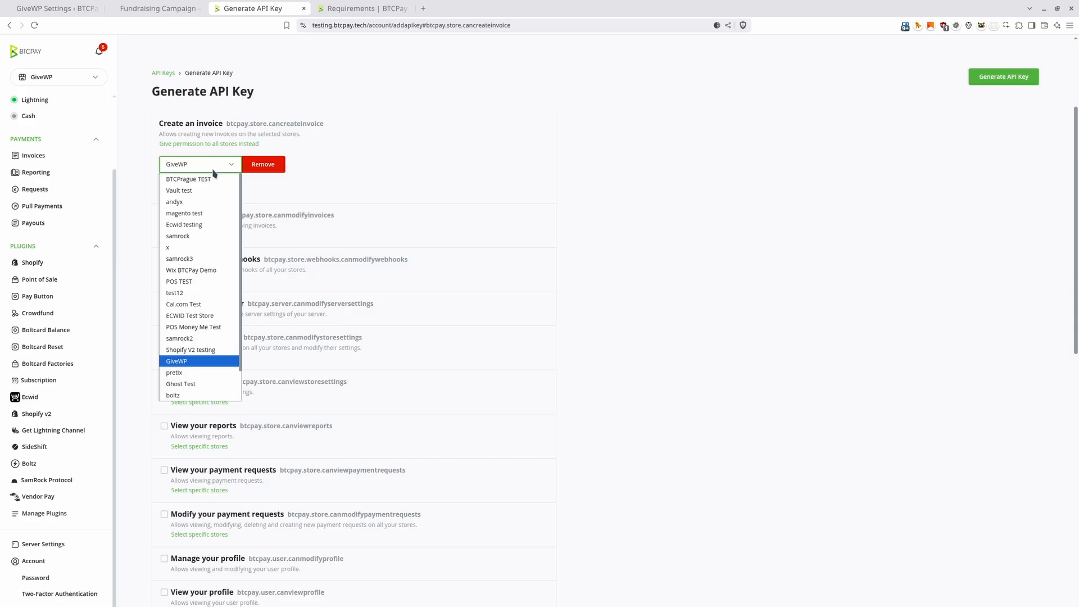
{"action": "key", "text": "Return"}
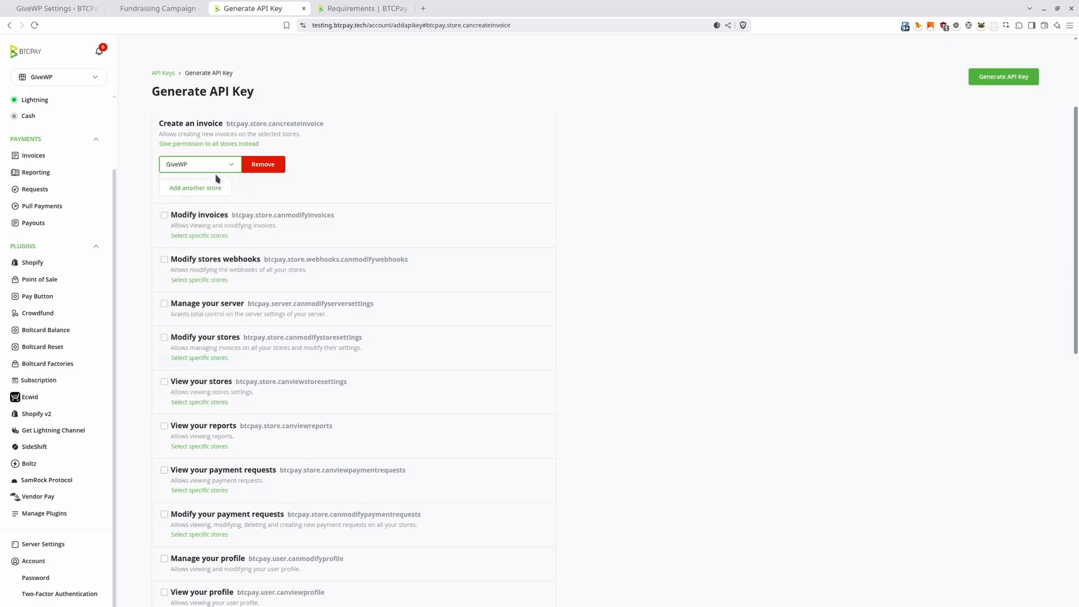
Step: Grant the Modify invoices permission only for the GiveWP store
{"action": "left_click", "coordinate": [165, 215]}
{"action": "left_click", "coordinate": [193, 237]}
{"action": "left_click", "coordinate": [191, 167]}
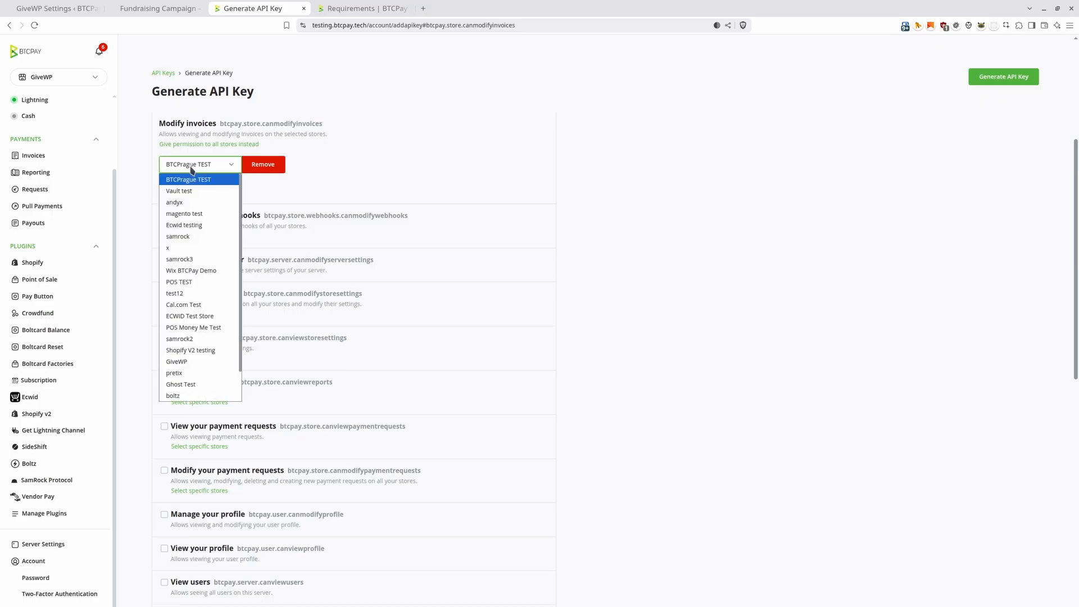
{"action": "key", "text": "g"}
{"action": "key", "text": "Return"}
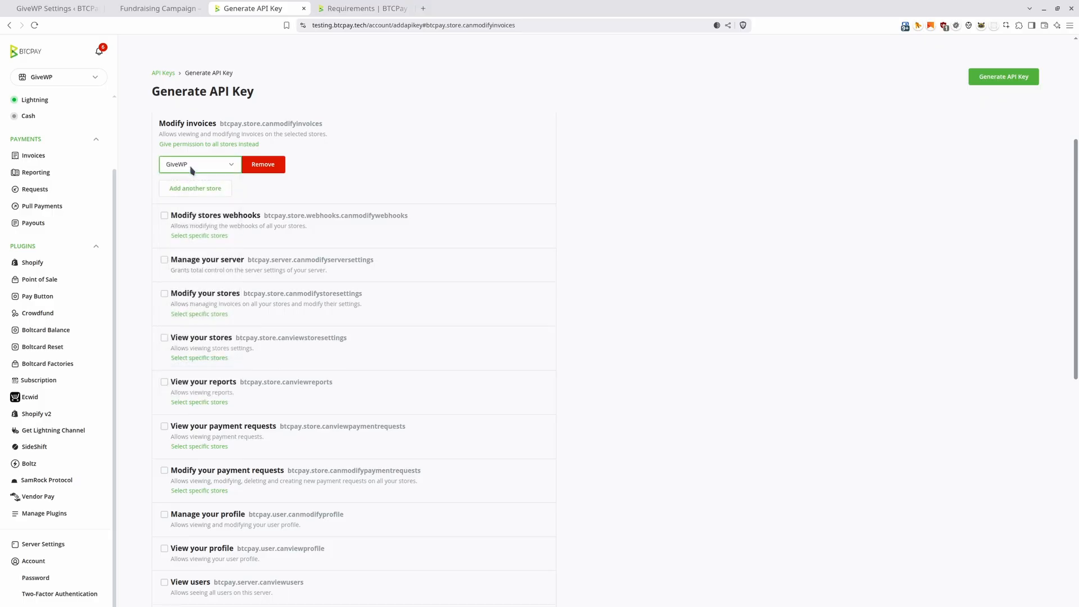
Step: Grant the Modify stores webhooks permission only for the GiveWP store
{"action": "left_click", "coordinate": [151, 223]}
{"action": "left_click", "coordinate": [202, 235]}
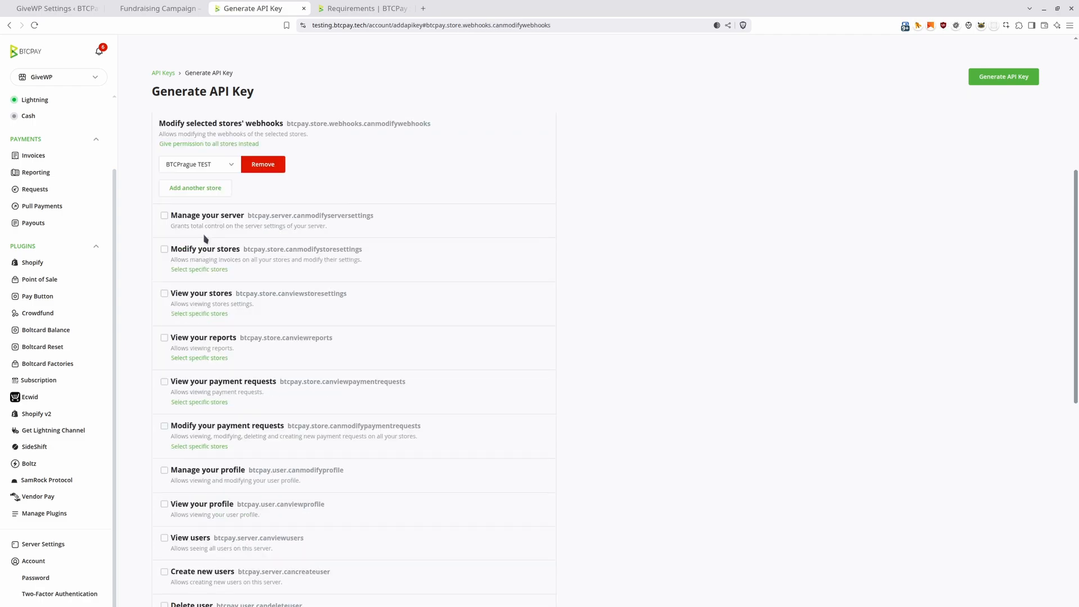
{"action": "left_click", "coordinate": [181, 171]}
{"action": "key", "text": "g"}
{"action": "key", "text": "Return"}
Step: Grant the View your stores permission only for the GiveWP store
{"action": "left_click", "coordinate": [134, 296]}
{"action": "left_click", "coordinate": [206, 316]}
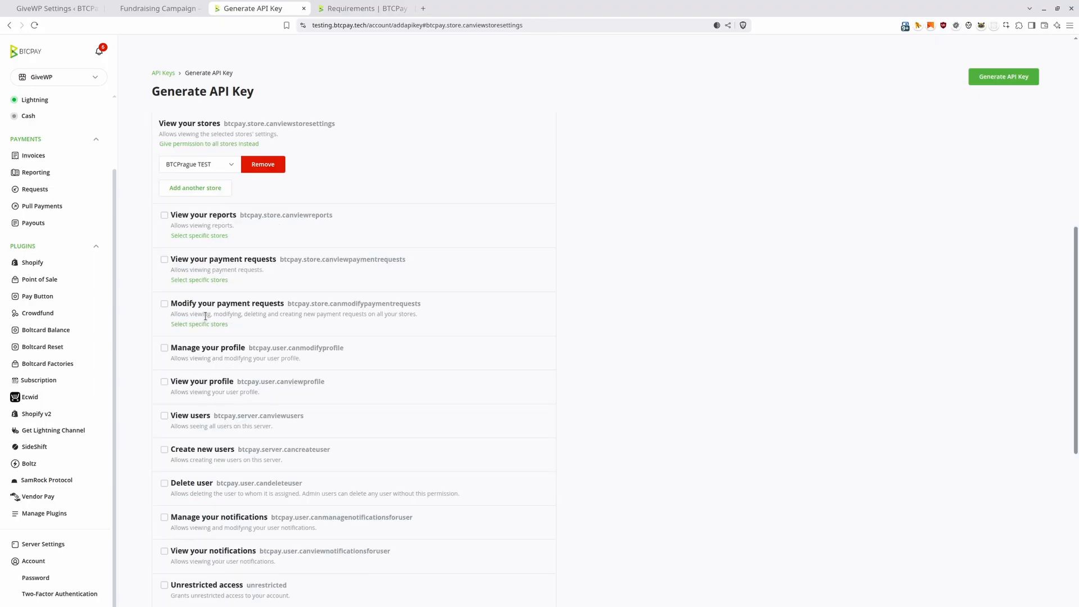
{"action": "left_click", "coordinate": [205, 166]}
{"action": "key", "text": "g"}
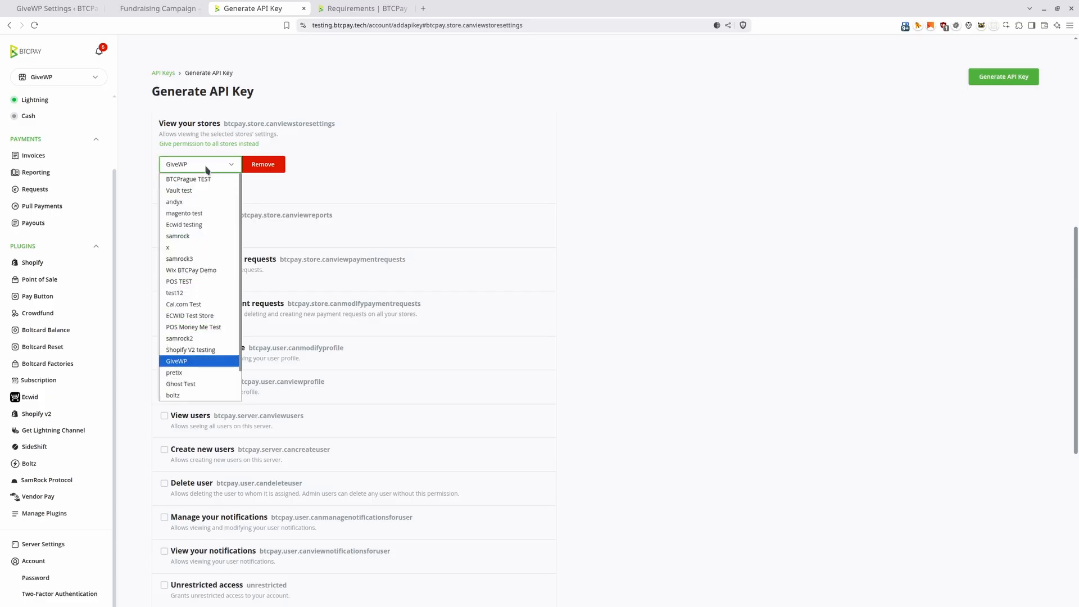
{"action": "left_click", "coordinate": [185, 361]}
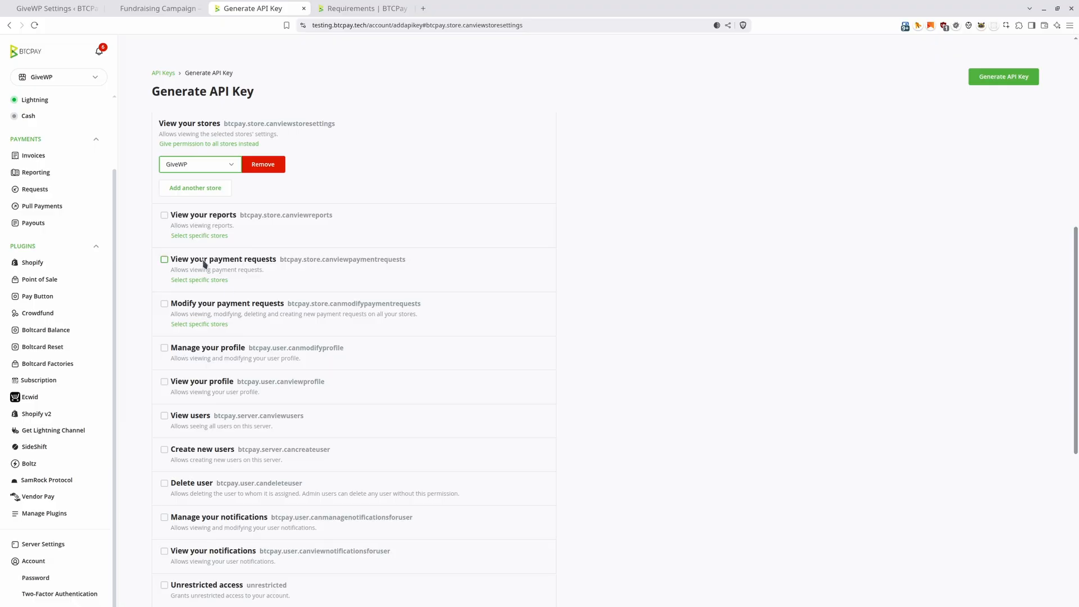
Step: Grant the Create non-approved pull payments permission only for the GiveWP store
{"action": "scroll", "coordinate": [175, 225], "scroll_direction": "down", "scroll_amount": 1}
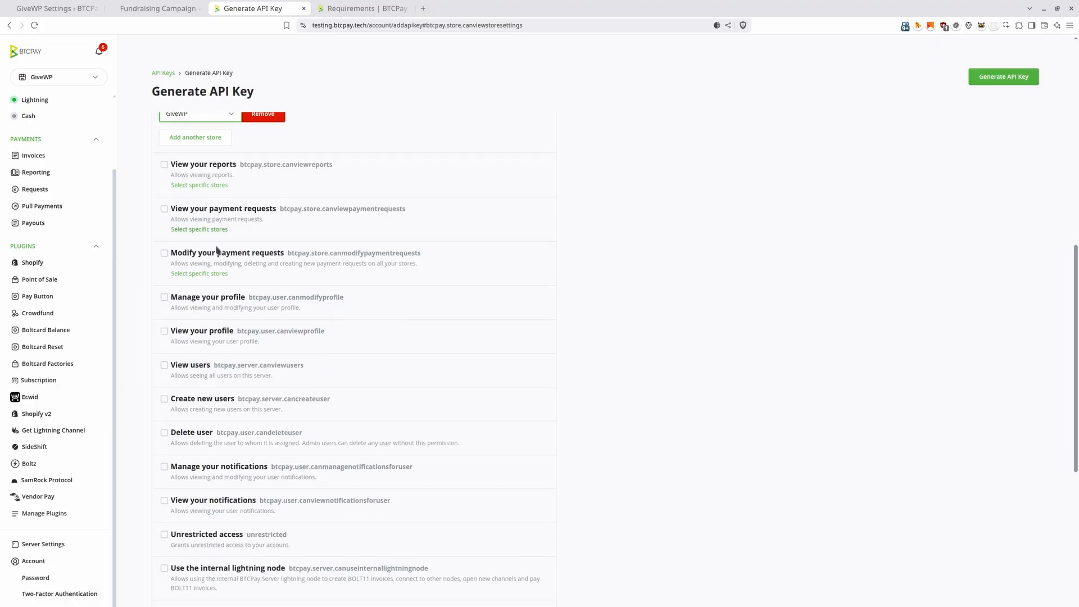
{"action": "scroll", "coordinate": [263, 286], "scroll_direction": "down", "scroll_amount": 1}
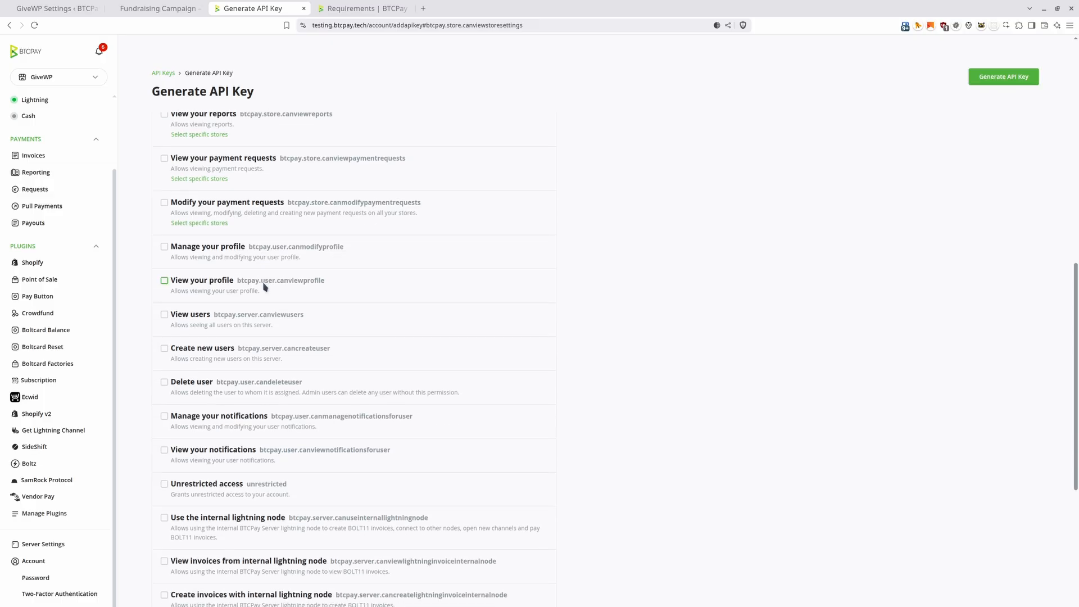
{"action": "scroll", "coordinate": [263, 287], "scroll_direction": "down", "scroll_amount": 3}
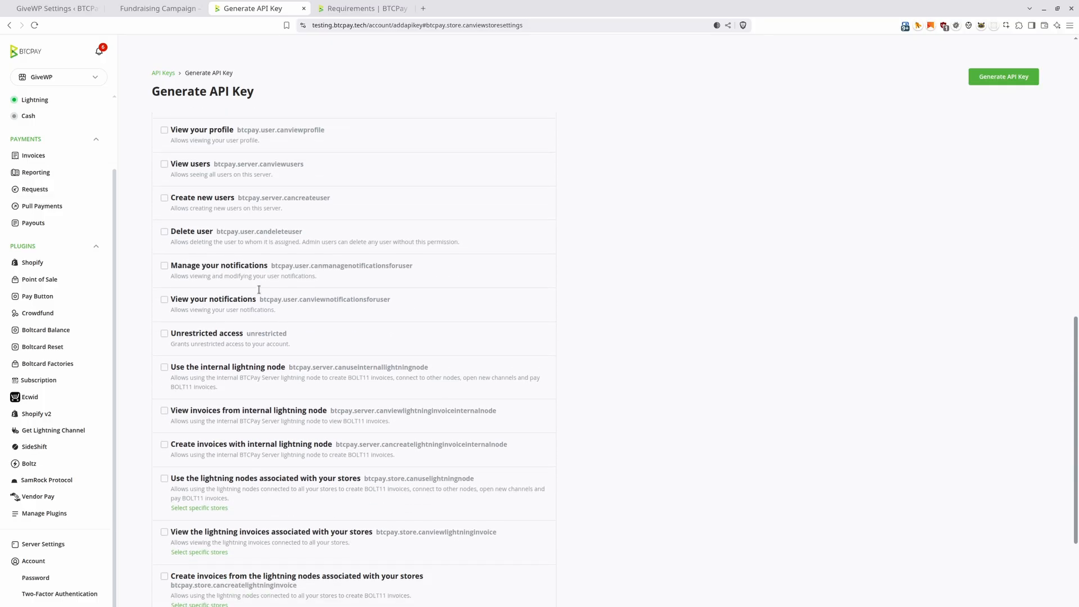
{"action": "scroll", "coordinate": [260, 289], "scroll_direction": "down", "scroll_amount": 1}
{"action": "scroll", "coordinate": [261, 298], "scroll_direction": "down", "scroll_amount": 1}
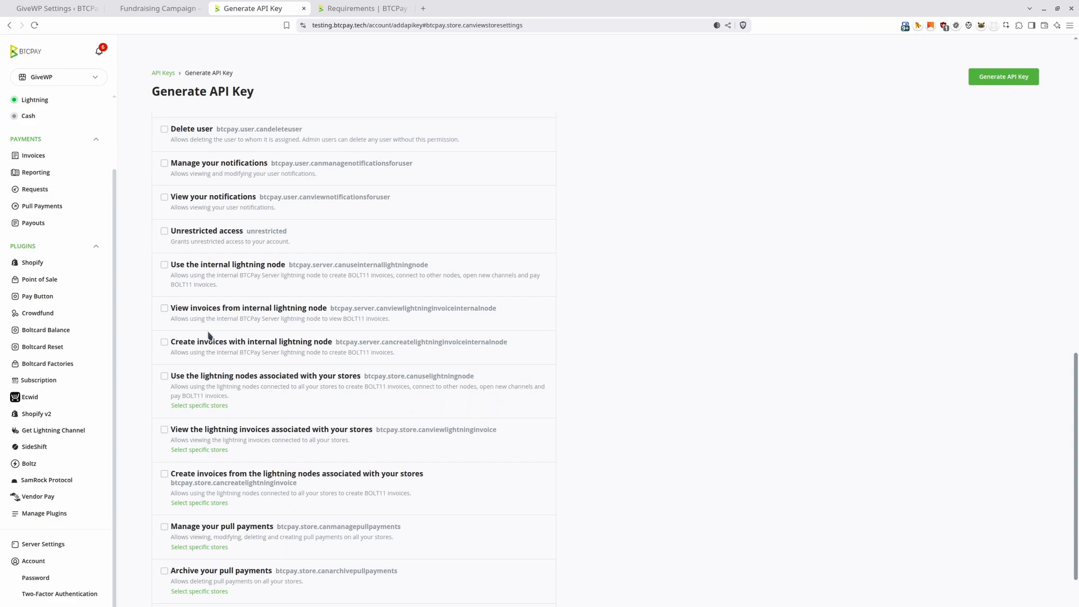
{"action": "scroll", "coordinate": [276, 454], "scroll_direction": "down", "scroll_amount": 1}
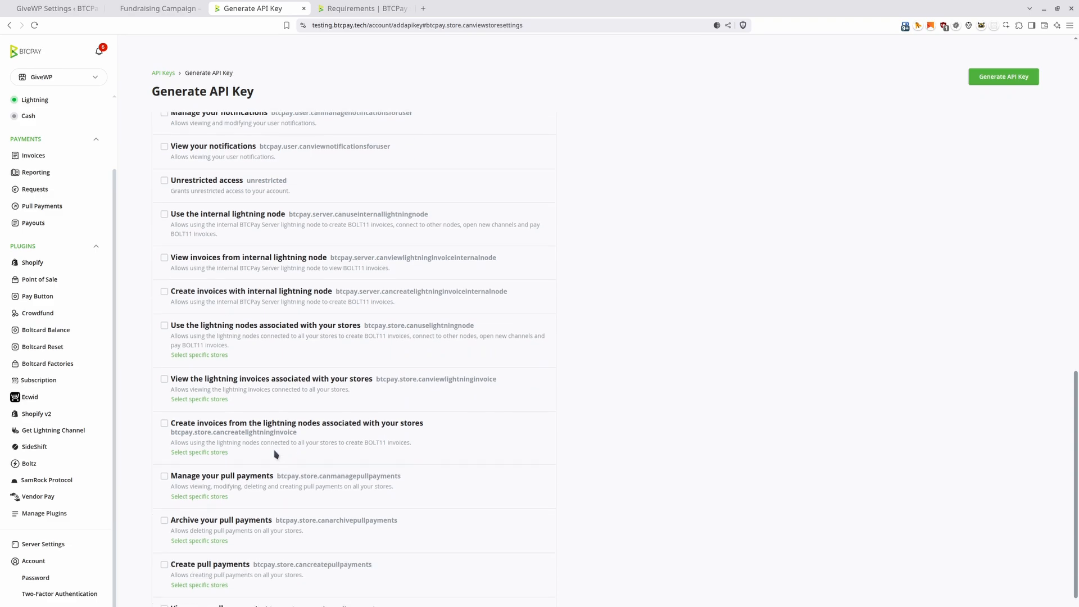
{"action": "scroll", "coordinate": [236, 439], "scroll_direction": "down", "scroll_amount": 1}
{"action": "scroll", "coordinate": [249, 419], "scroll_direction": "down", "scroll_amount": 1}
{"action": "scroll", "coordinate": [250, 418], "scroll_direction": "down", "scroll_amount": 1}
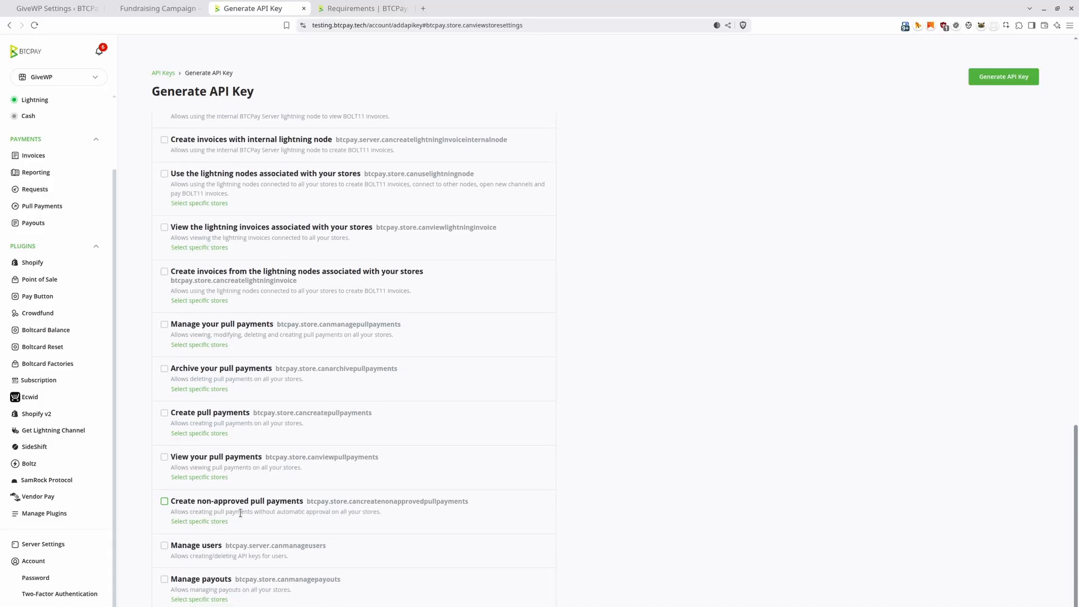
{"action": "left_click", "coordinate": [208, 522]}
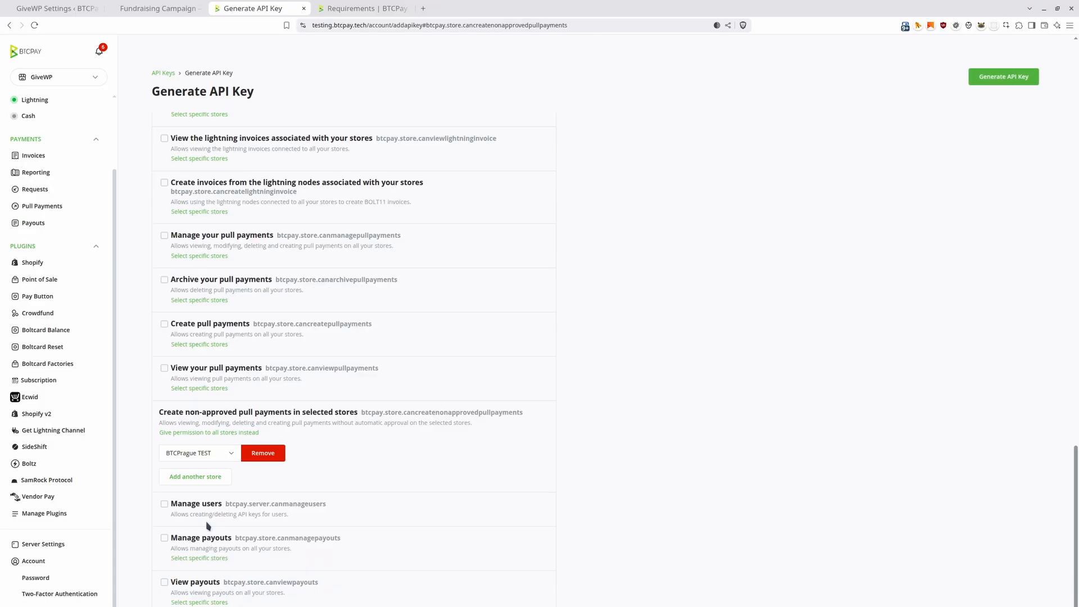
{"action": "left_click", "coordinate": [187, 459]}
{"action": "key", "text": "g"}
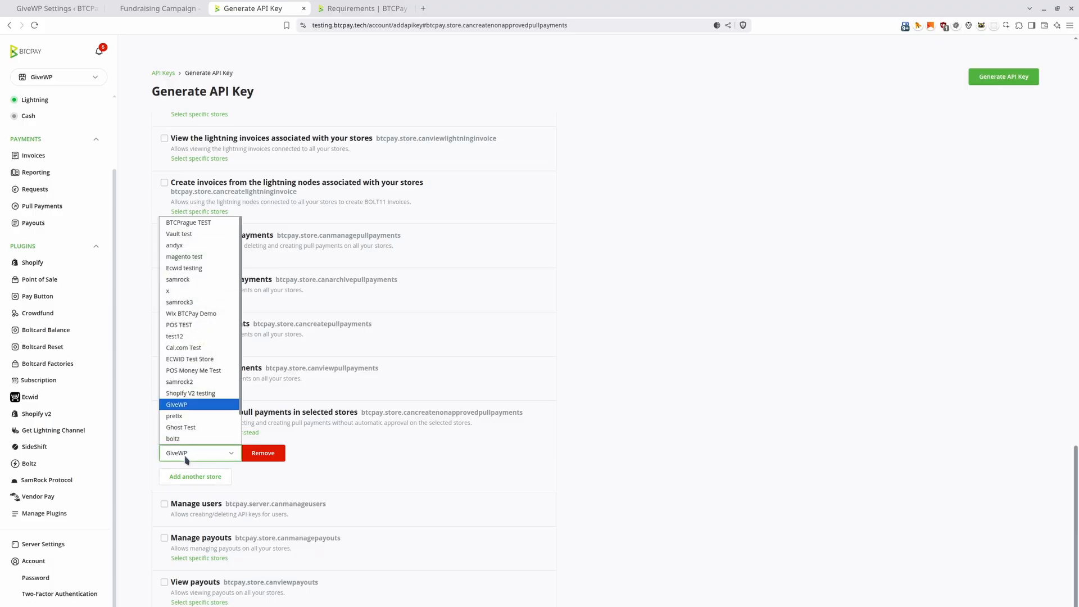
{"action": "key", "text": "Return"}
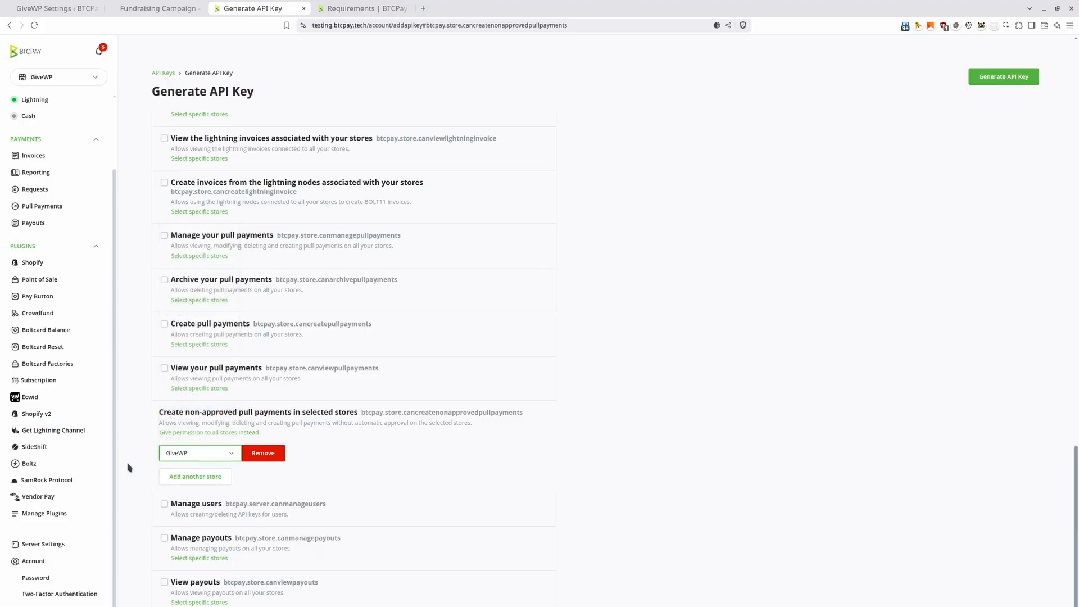
Step: Review the store permissions selected for the new API key against the list in the BTCPay GiveWP documentation
{"action": "scroll", "coordinate": [377, 190], "scroll_direction": "up", "scroll_amount": 1}
{"action": "scroll", "coordinate": [451, 338], "scroll_direction": "down", "scroll_amount": 1}
{"action": "scroll", "coordinate": [324, 427], "scroll_direction": "up", "scroll_amount": 3}
{"action": "scroll", "coordinate": [326, 417], "scroll_direction": "up", "scroll_amount": 15}
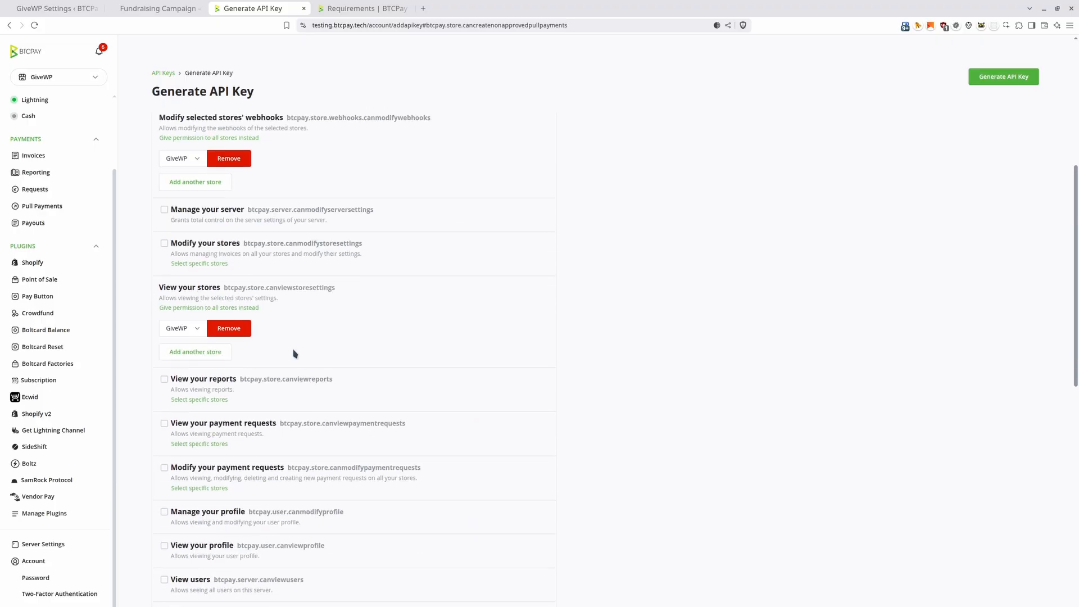
{"action": "scroll", "coordinate": [297, 300], "scroll_direction": "up", "scroll_amount": 2}
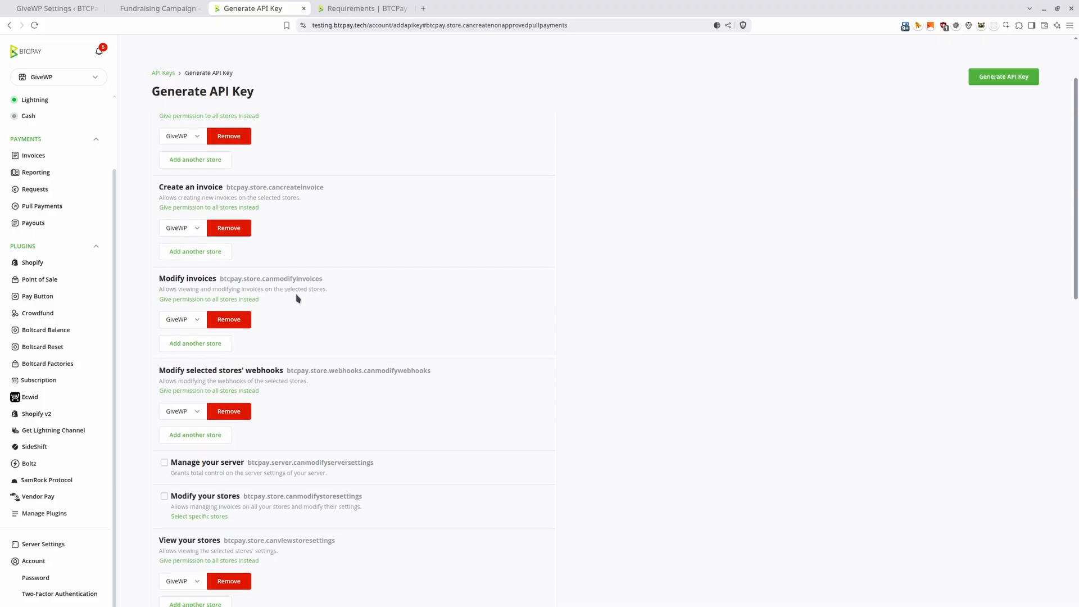
{"action": "scroll", "coordinate": [294, 169], "scroll_direction": "up", "scroll_amount": 3}
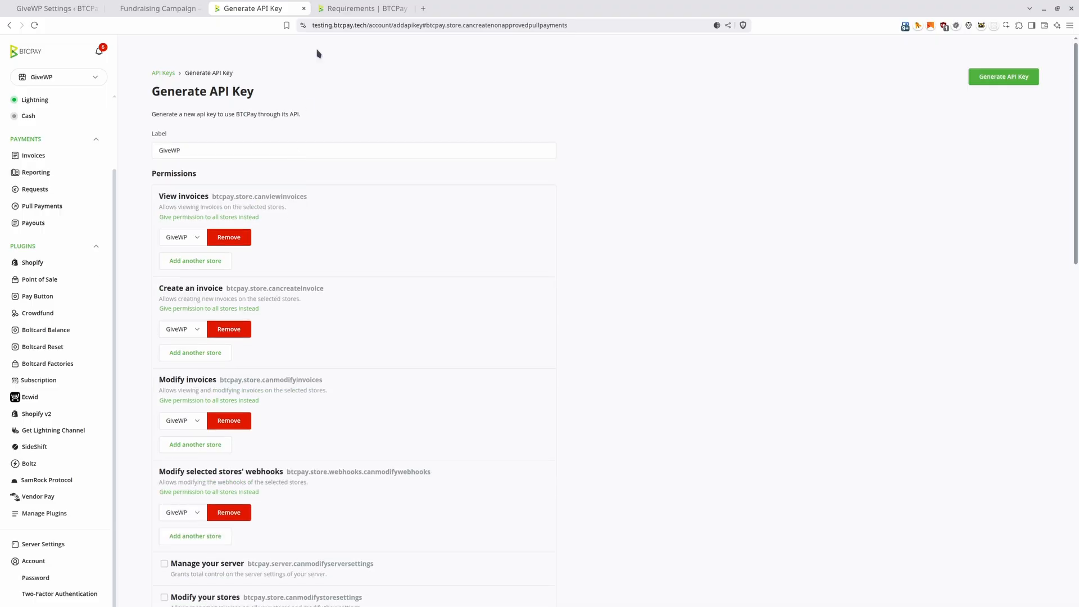
{"action": "left_click", "coordinate": [358, 9]}
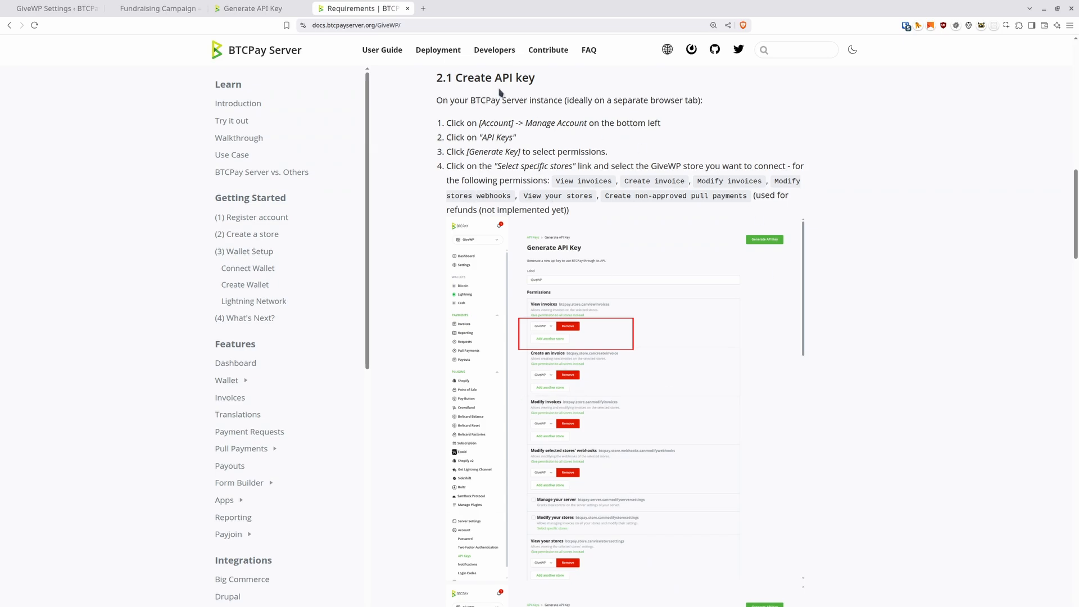
{"action": "left_click", "coordinate": [246, 13]}
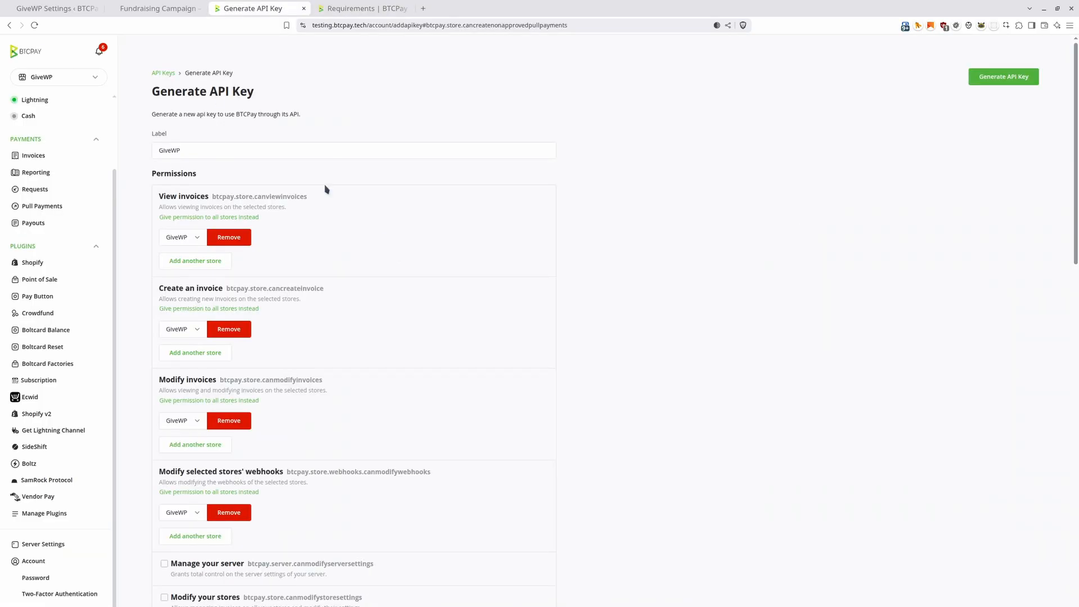
Step: Generate the API key and paste it into the API Key field of GiveWP's BTCPay Gateway settings in WordPress
{"action": "left_click", "coordinate": [1000, 80]}
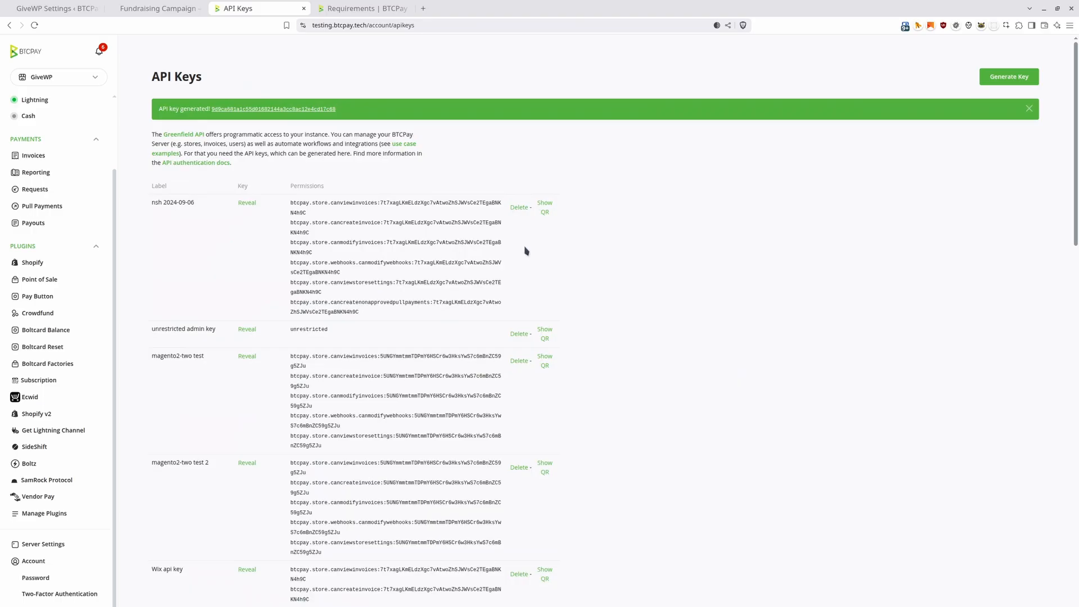
{"action": "double_click", "coordinate": [259, 109]}
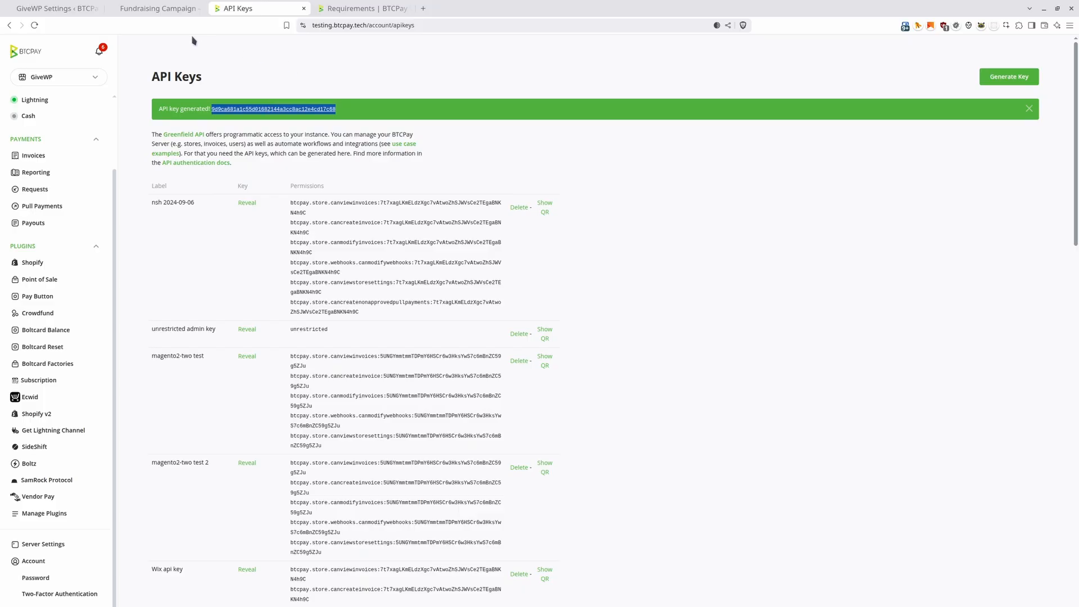
{"action": "left_click", "coordinate": [54, 15]}
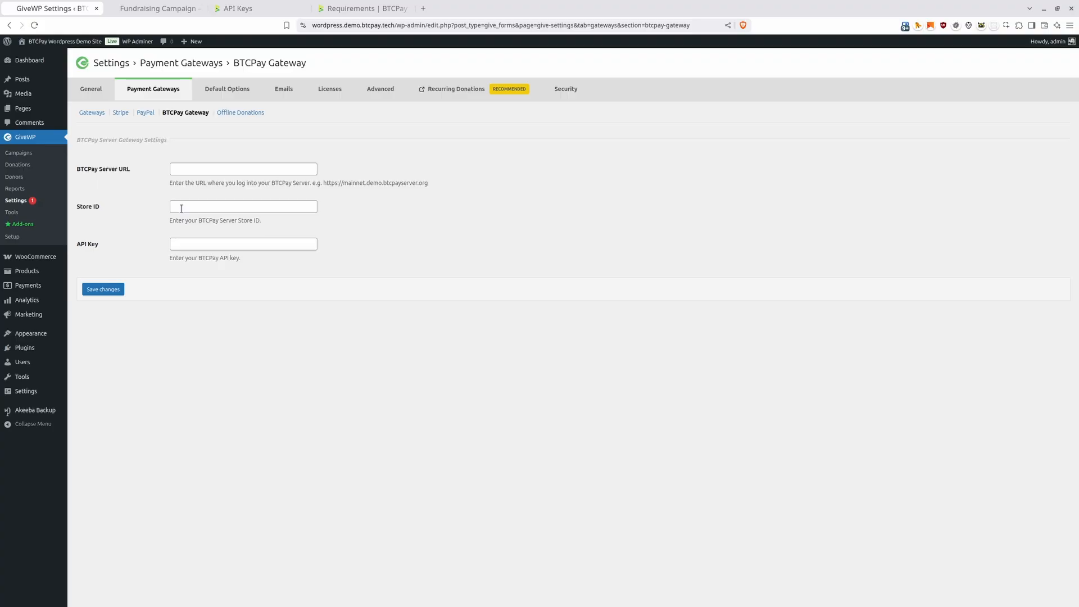
{"action": "left_click", "coordinate": [183, 246]}
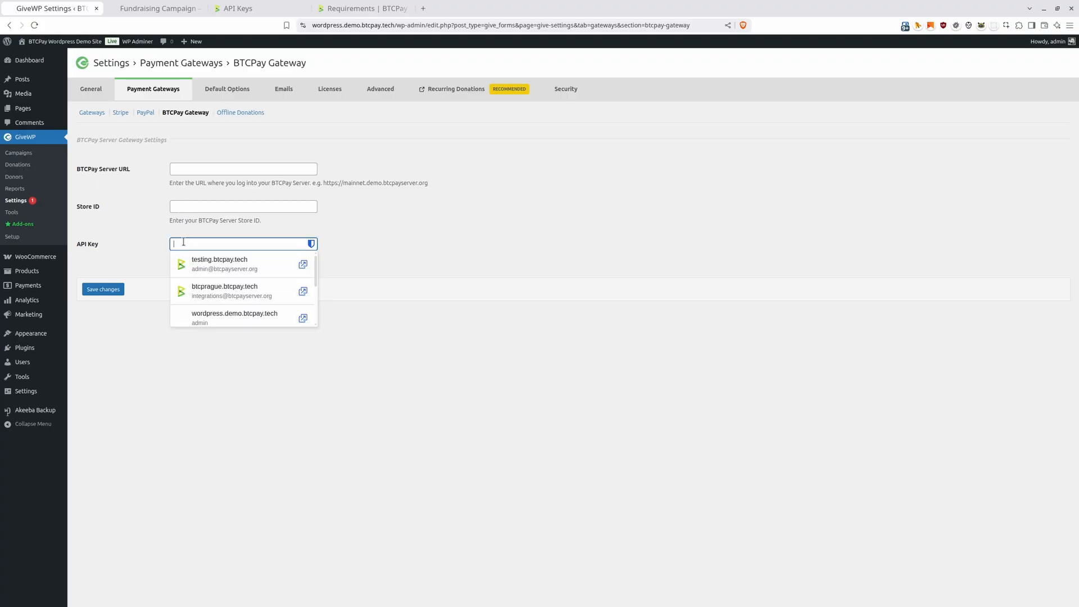
{"action": "key", "text": "ctrl+v"}
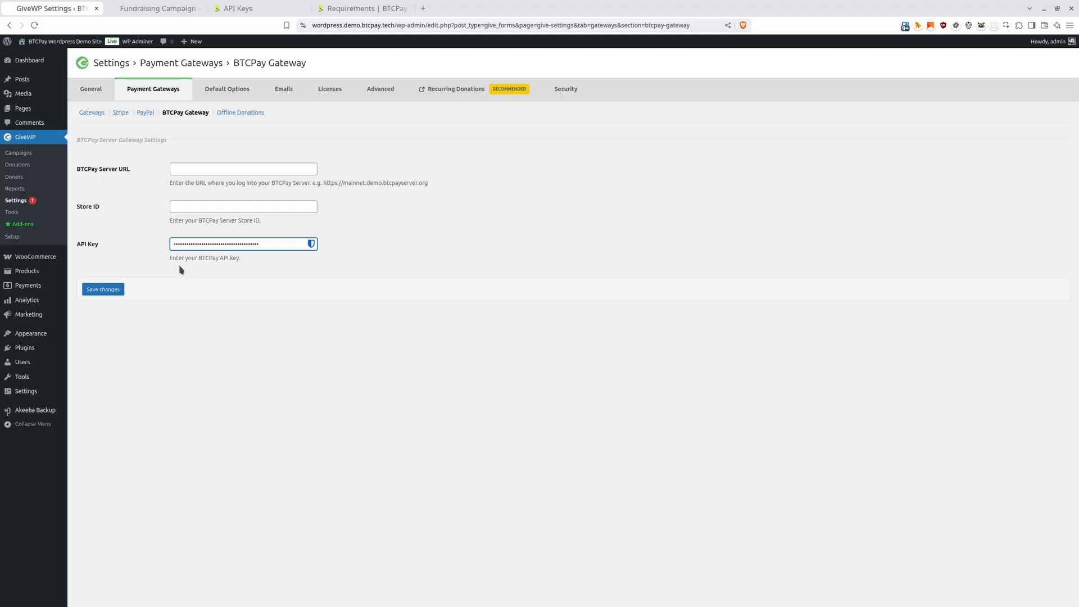
Step: Copy the GiveWP store's ID from its BTCPay Server store settings into the Store ID field of the WordPress gateway settings
{"action": "left_click", "coordinate": [251, 9]}
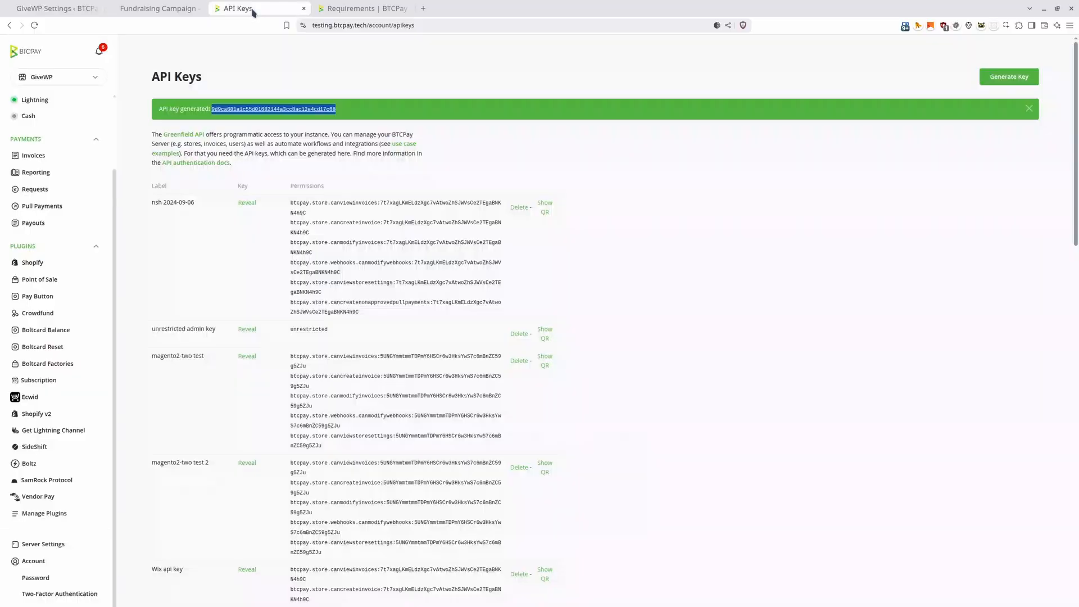
{"action": "scroll", "coordinate": [104, 143], "scroll_direction": "up", "scroll_amount": 2}
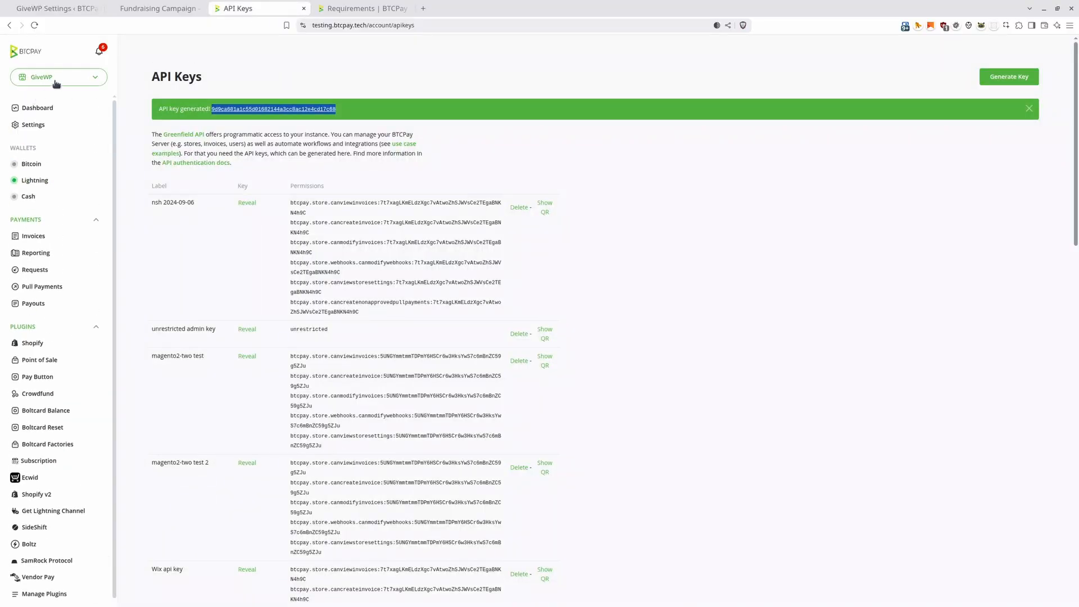
{"action": "left_click", "coordinate": [37, 126]}
{"action": "double_click", "coordinate": [277, 120]}
{"action": "key", "text": "ctrl+c"}
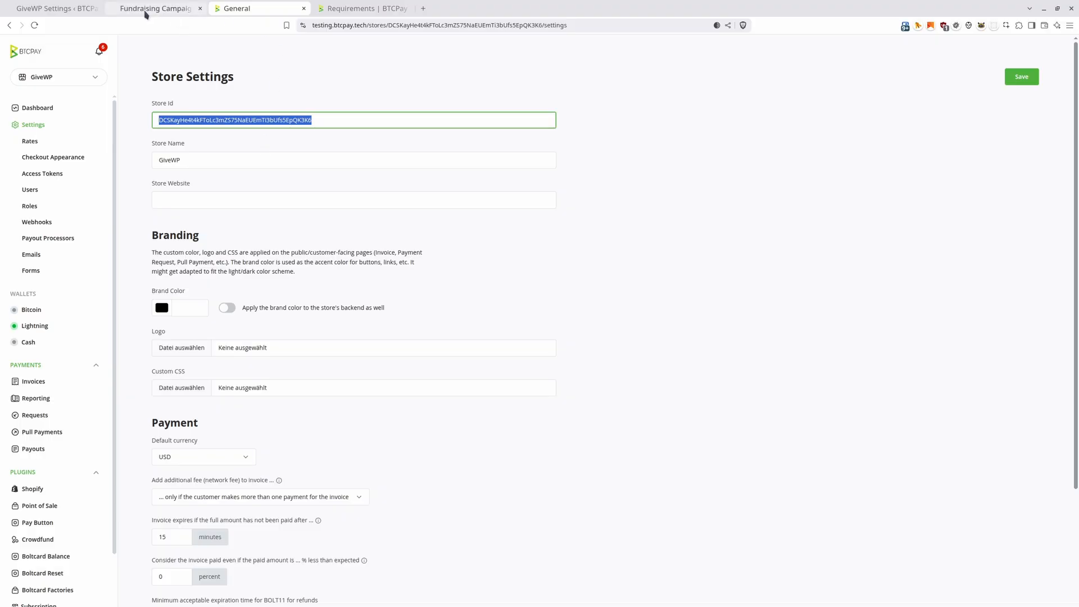
{"action": "left_click", "coordinate": [56, 8]}
{"action": "left_click", "coordinate": [177, 205]}
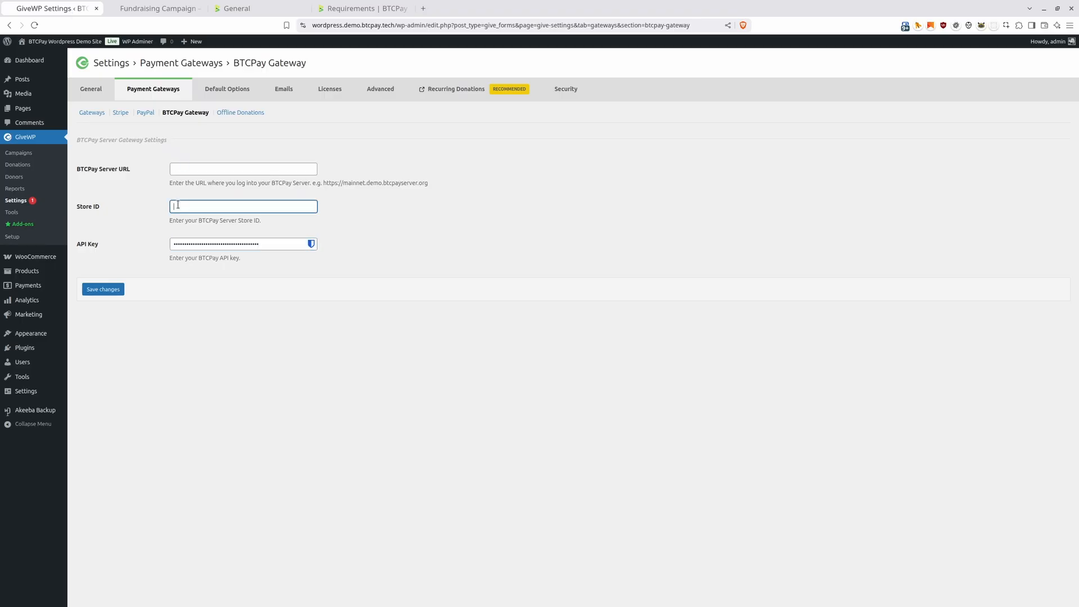
{"action": "key", "text": "ctrl+v"}
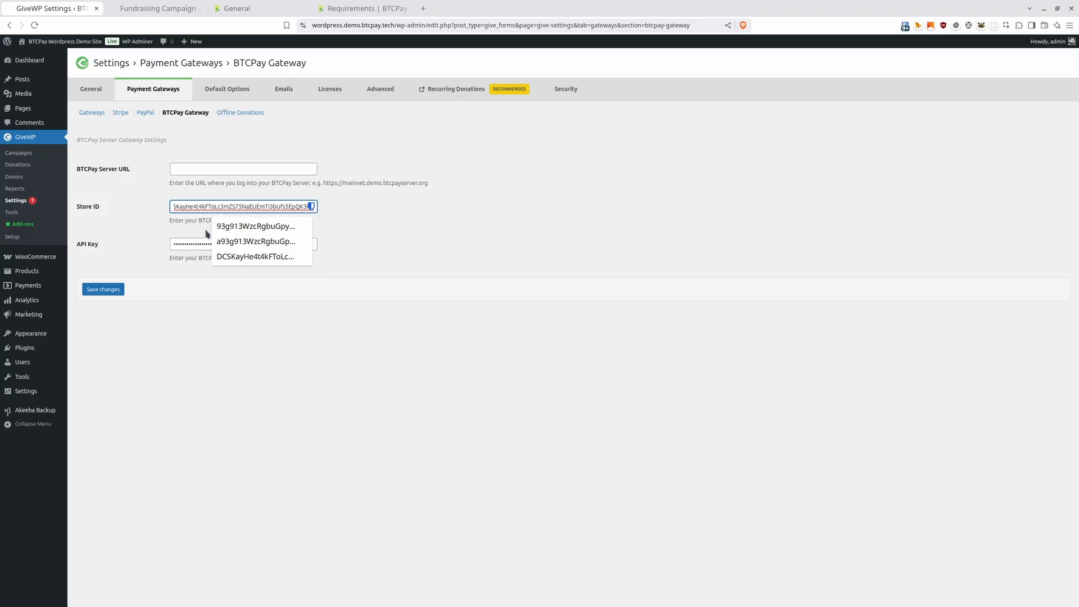
{"action": "left_click", "coordinate": [200, 338]}
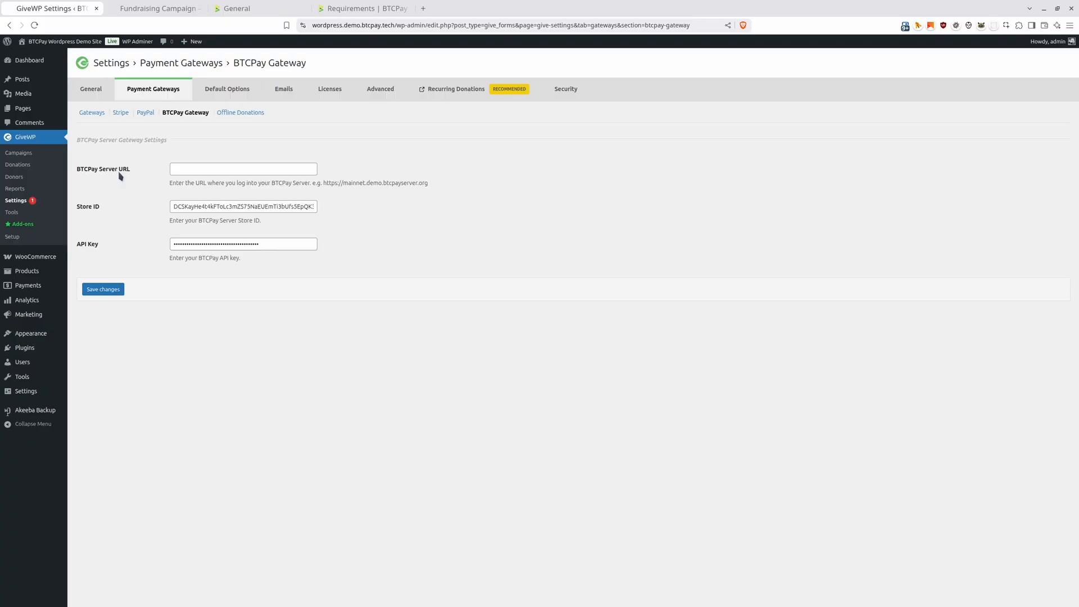
{"action": "left_click", "coordinate": [253, 10]}
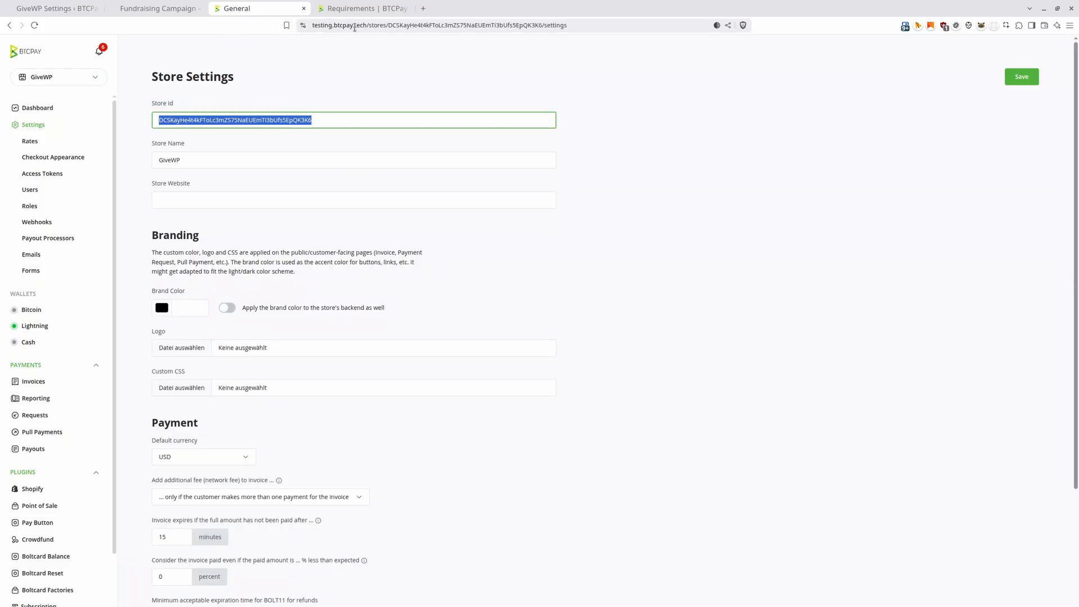
{"action": "left_click_drag", "start_coordinate": [369, 25], "coordinate": [306, 28]}
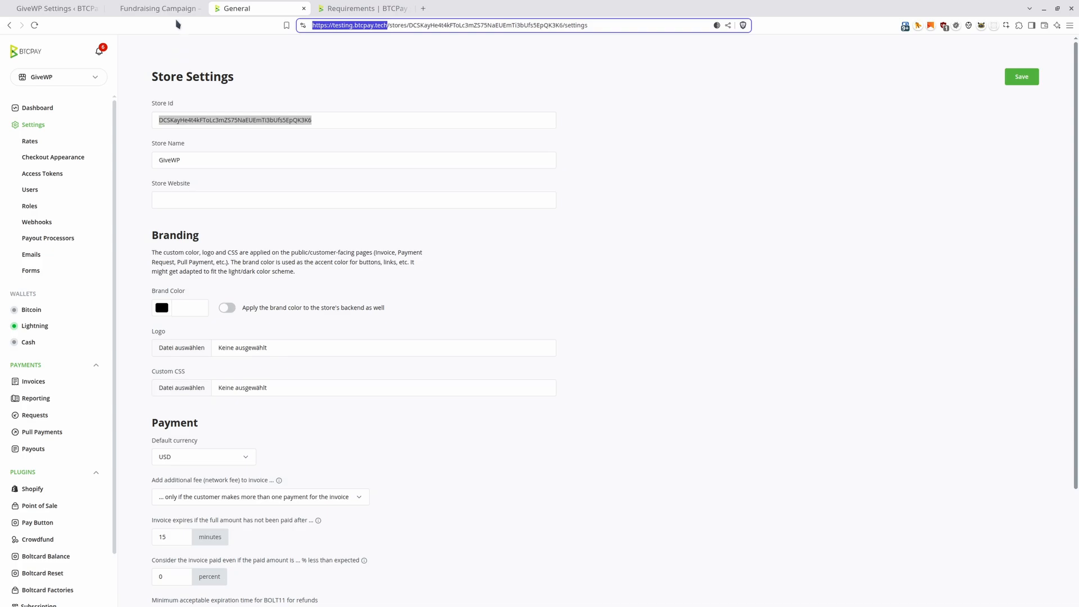
{"action": "left_click", "coordinate": [59, 10]}
{"action": "left_click", "coordinate": [186, 167]}
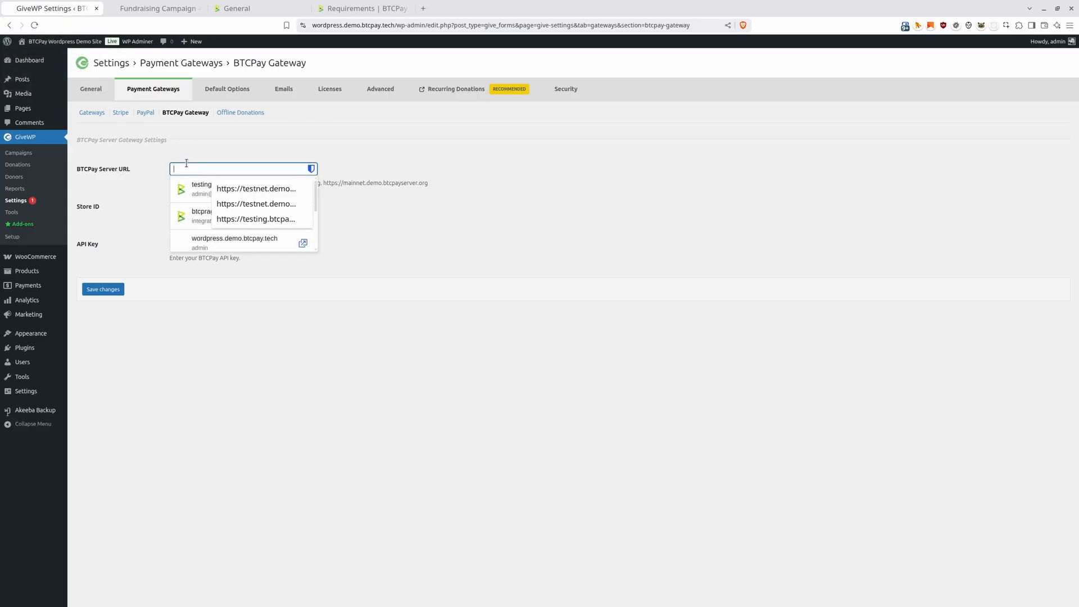
{"action": "key", "text": "Down"}
{"action": "key", "text": "Down"}
{"action": "key", "text": "Down"}
{"action": "key", "text": "Return"}
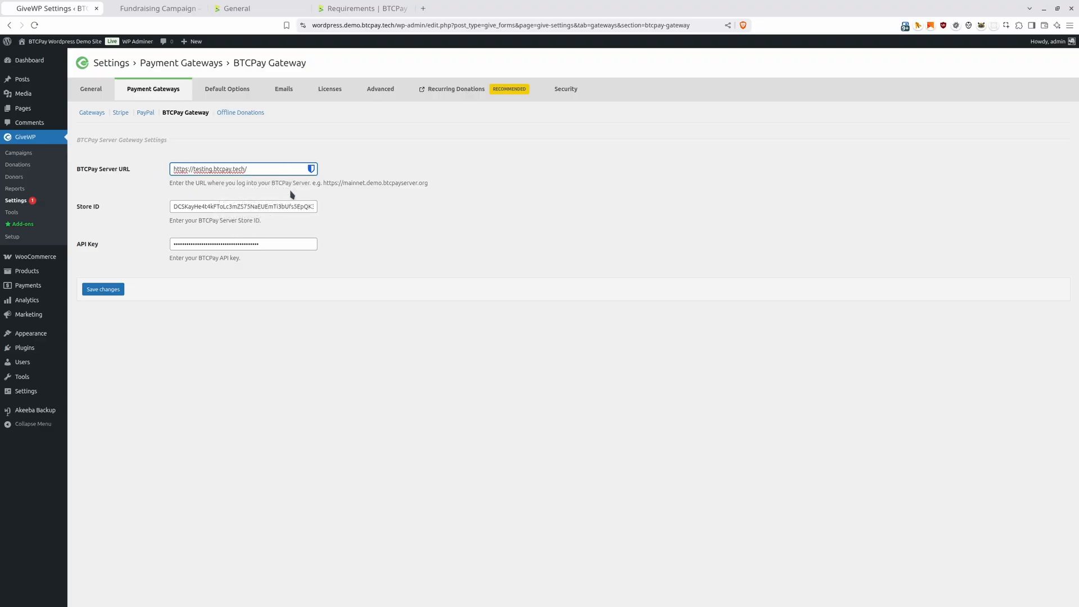
{"action": "left_click", "coordinate": [239, 352]}
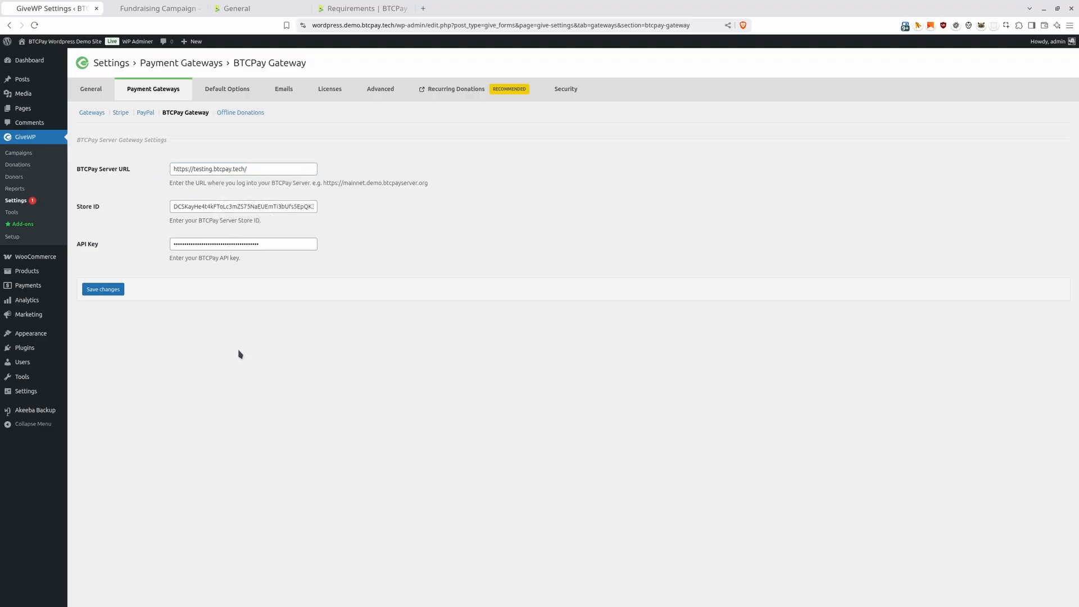
{"action": "left_click", "coordinate": [104, 290]}
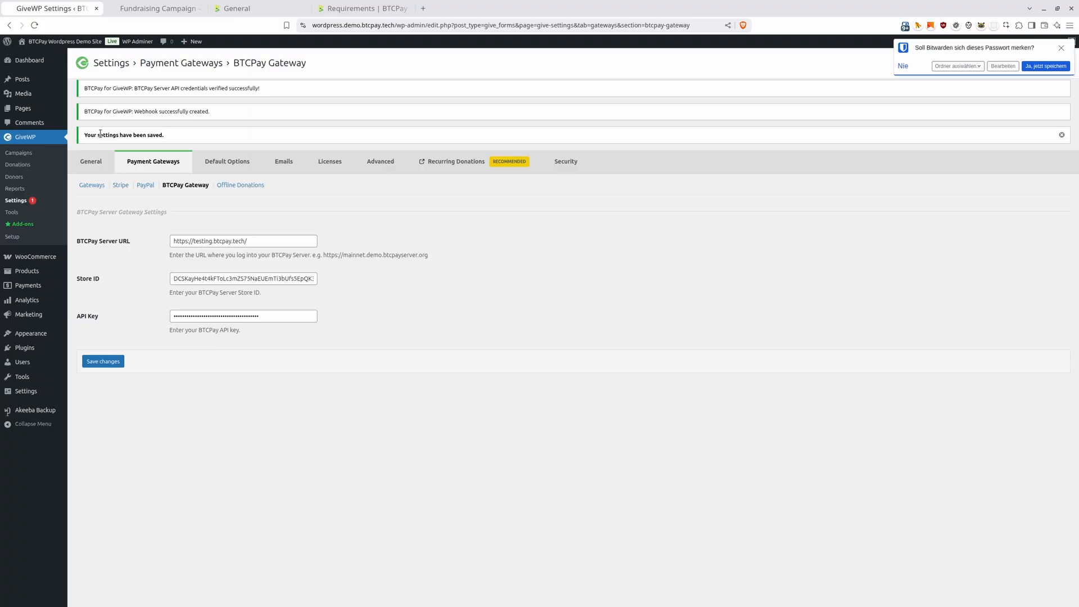
Step: Check the credential and webhook notices in GiveWP's BTCPay Gateway settings against the GiveWP store's webhooks in BTCPay Server
{"action": "left_click_drag", "start_coordinate": [88, 89], "coordinate": [226, 89]}
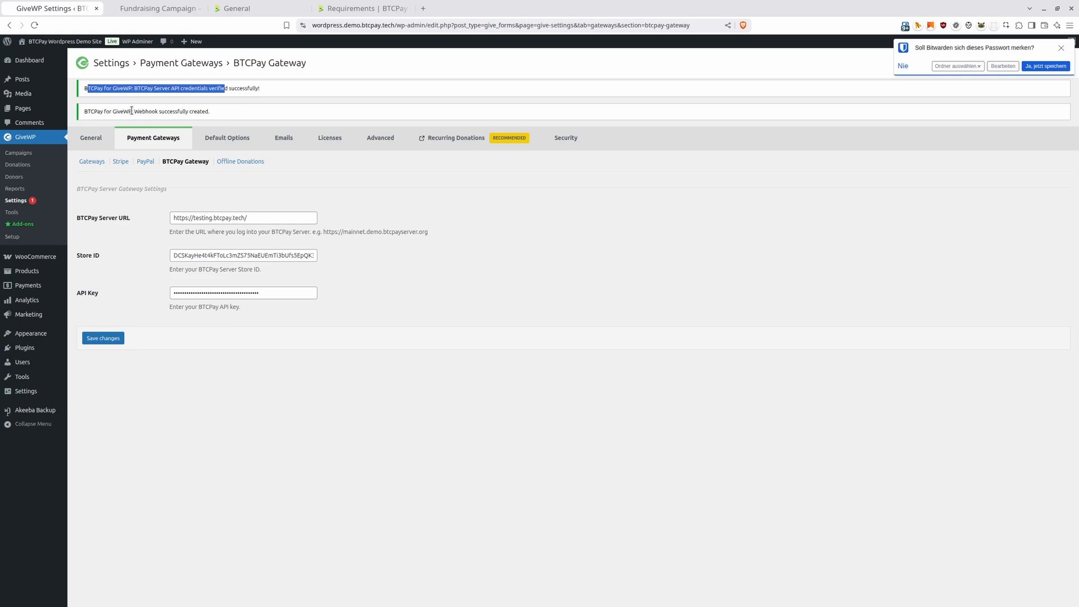
{"action": "left_click_drag", "start_coordinate": [97, 112], "coordinate": [225, 113]}
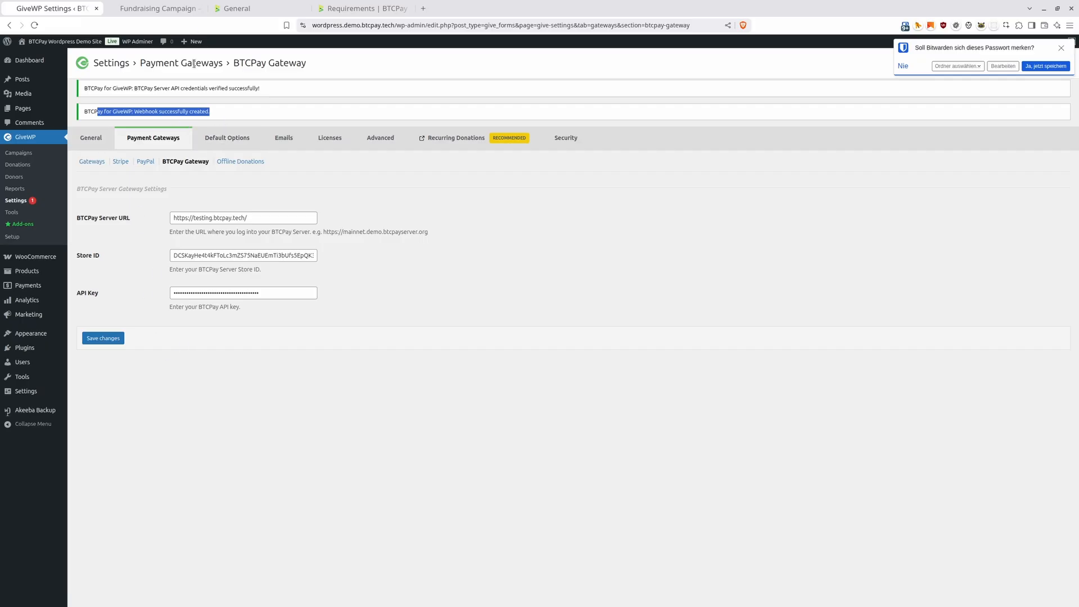
{"action": "left_click", "coordinate": [245, 18]}
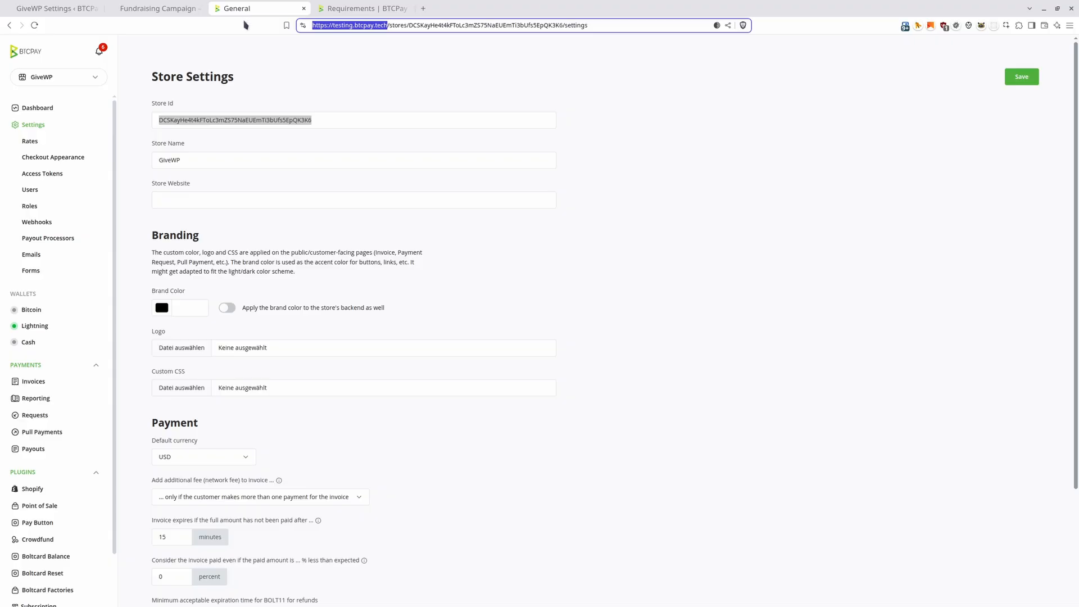
{"action": "left_click", "coordinate": [37, 222]}
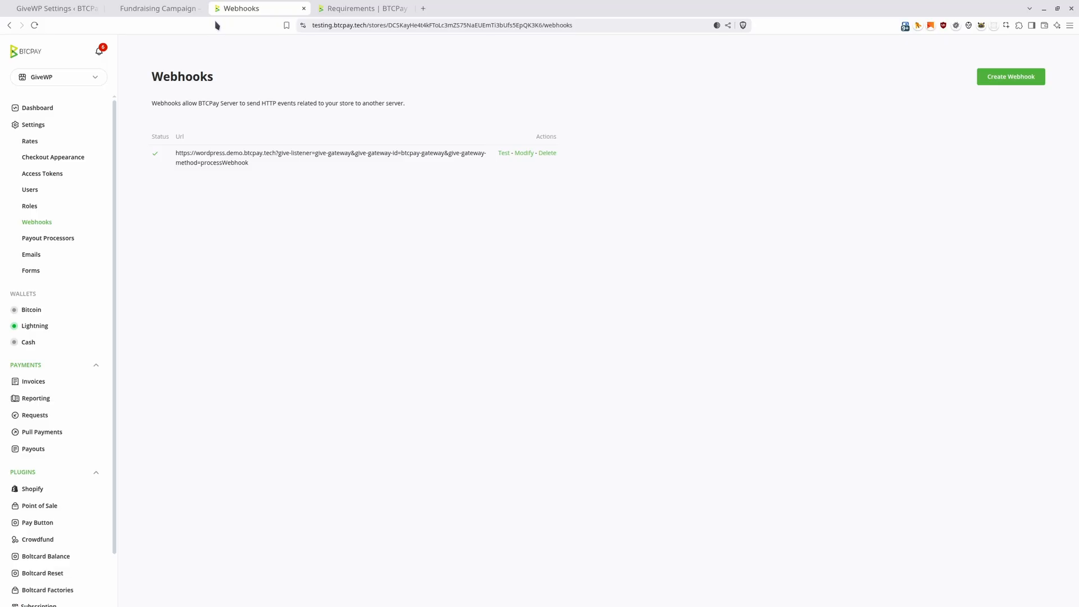
Step: Save GiveWP's payment gateway list in WordPress with BTCPay Server Gateway enabled and set as the default
{"action": "left_click", "coordinate": [44, 9]}
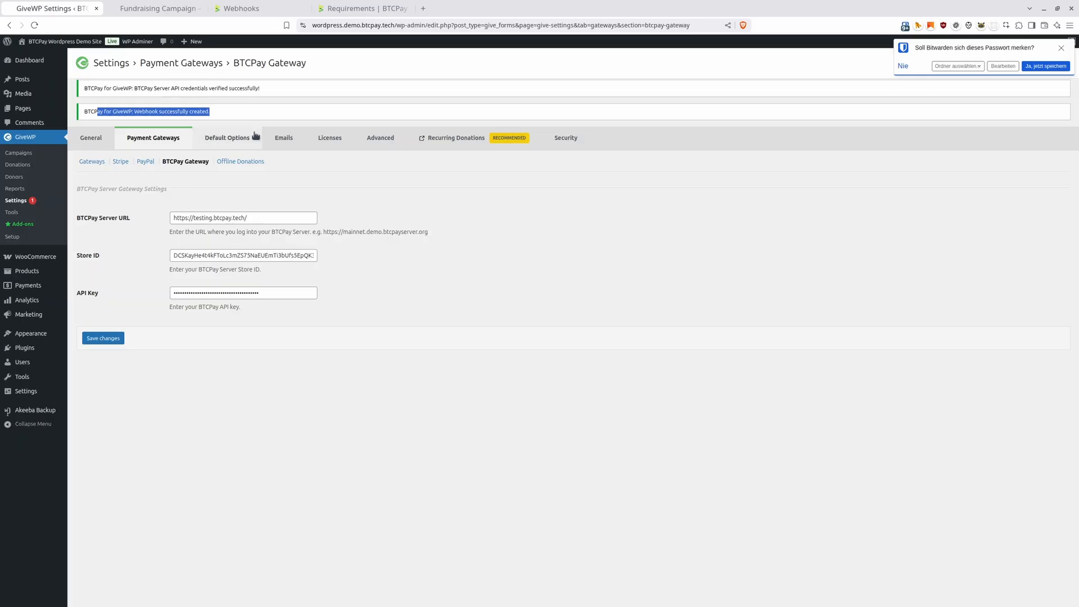
{"action": "left_click", "coordinate": [129, 393]}
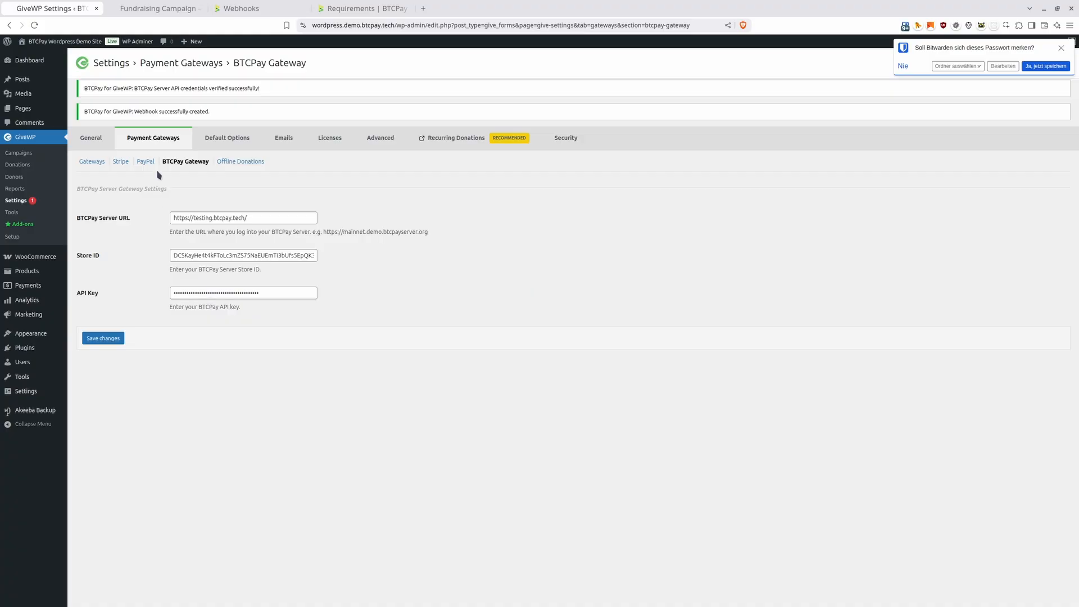
{"action": "left_click", "coordinate": [92, 163]}
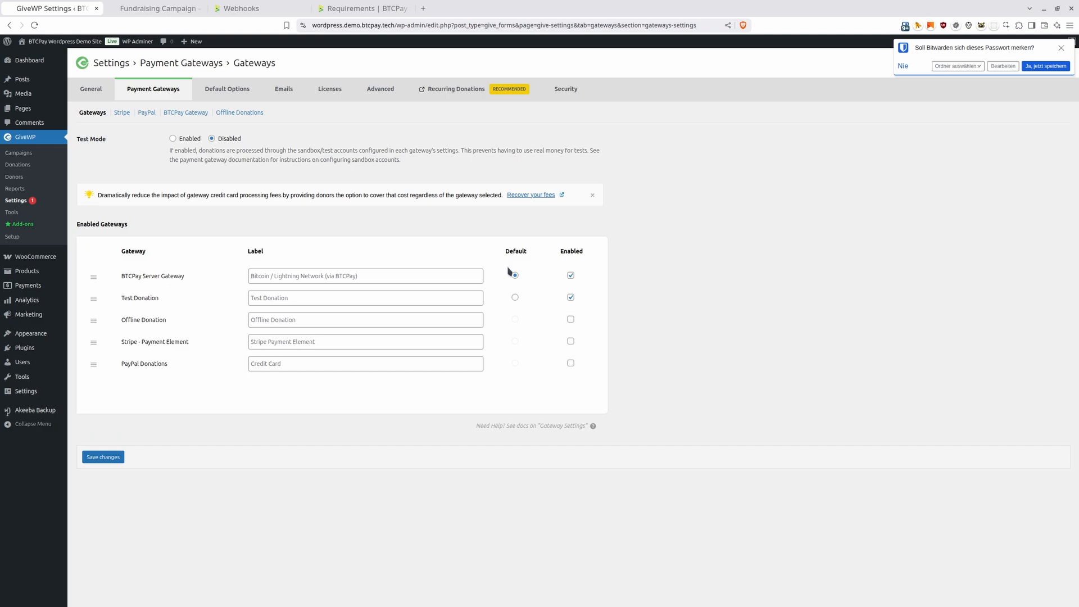
{"action": "left_click", "coordinate": [102, 457]}
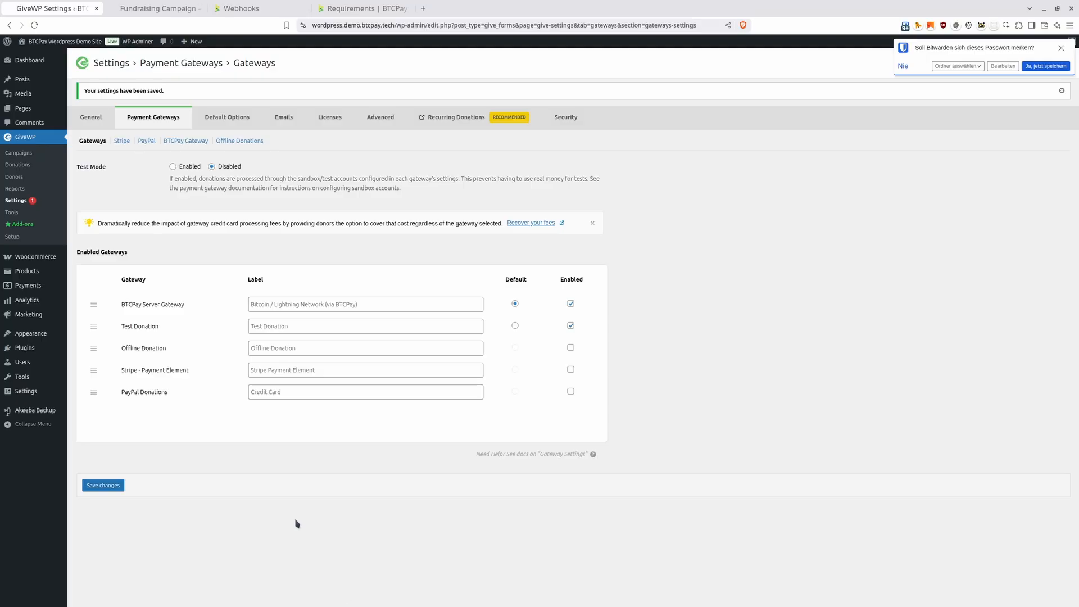
Step: Reload the fundraising campaign form, make a 10,00 $ donation with Bitcoin / Lightning Network (via BTCPay), and return from the paid invoice to GiveWP
{"action": "left_click", "coordinate": [157, 11]}
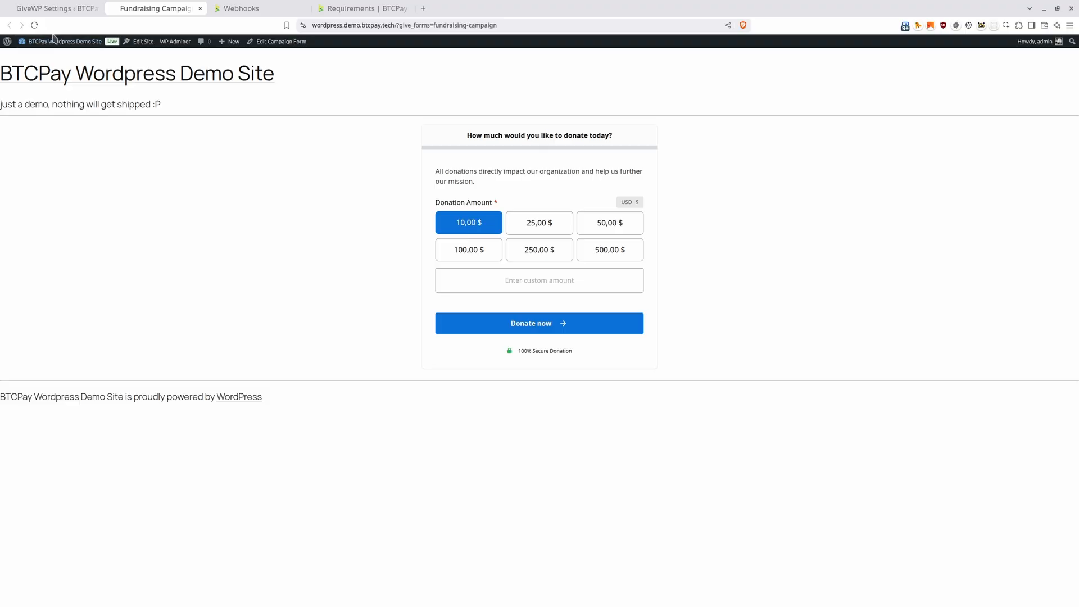
{"action": "left_click", "coordinate": [34, 25]}
{"action": "left_click", "coordinate": [525, 329]}
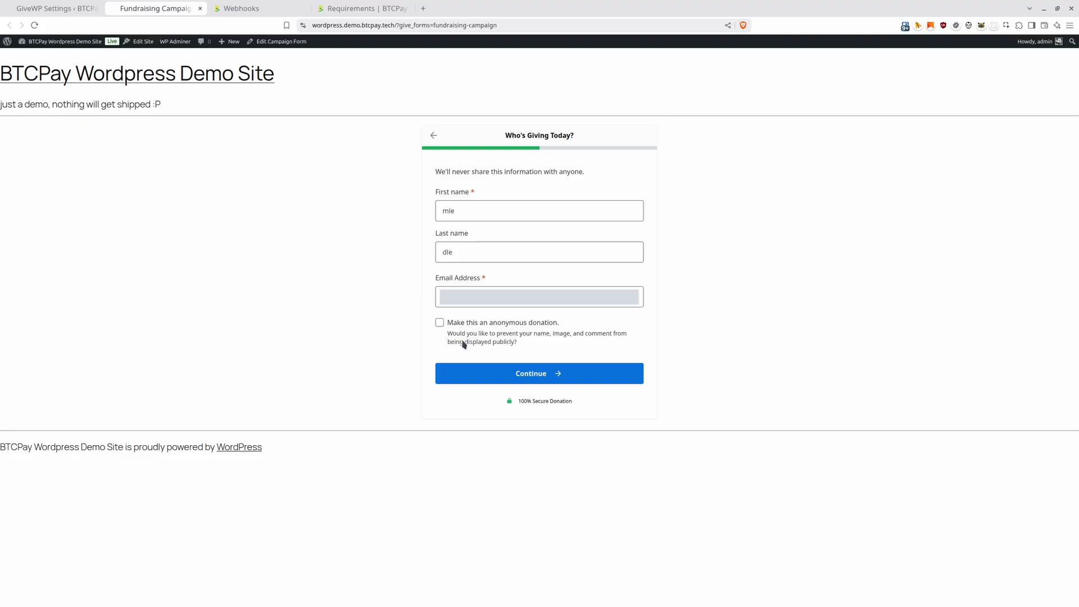
{"action": "left_click", "coordinate": [521, 380]}
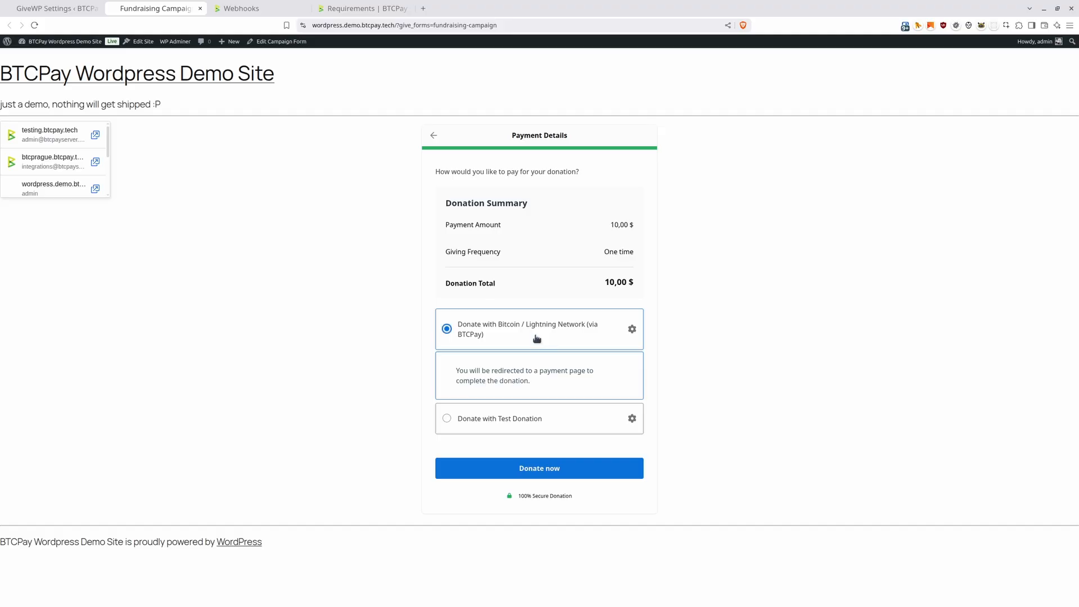
{"action": "left_click", "coordinate": [544, 475]}
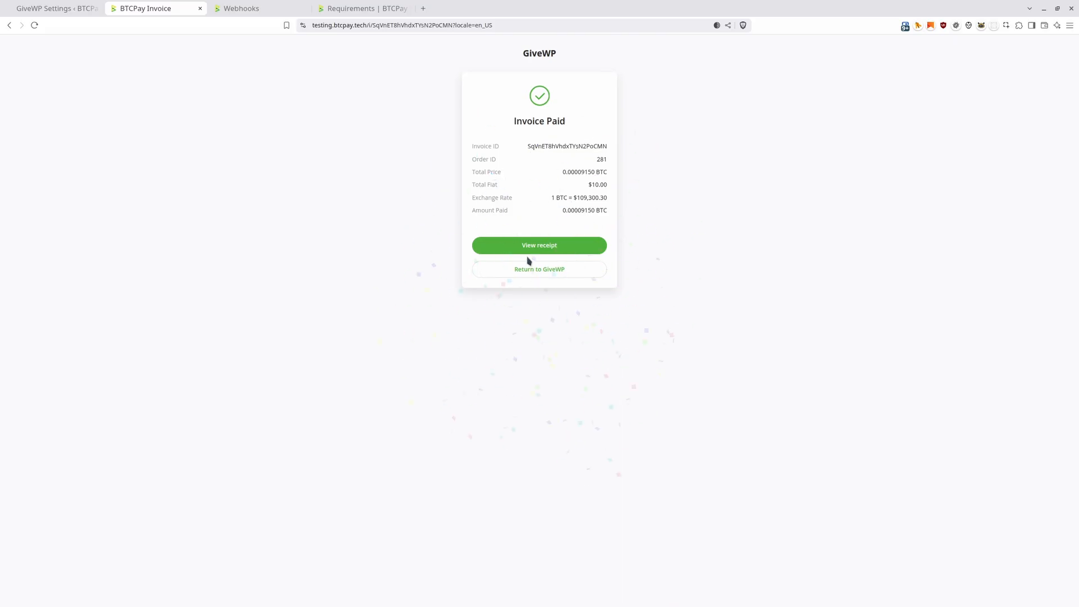
{"action": "left_click", "coordinate": [540, 276]}
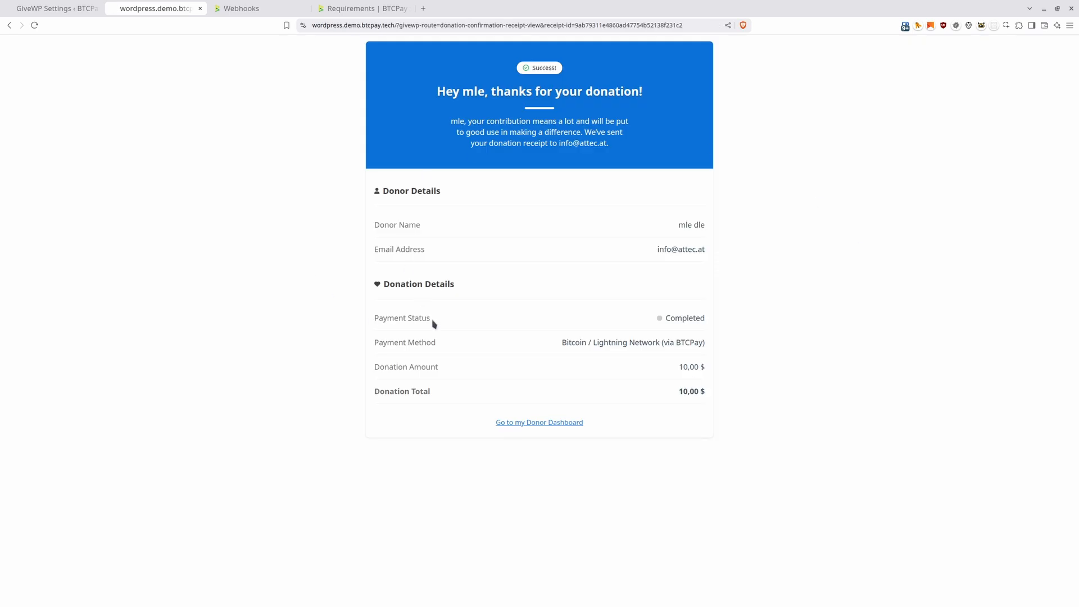
Step: Check the donation's payment status on the confirmation receipt and in GiveWP's Donations list in WordPress
{"action": "left_click_drag", "start_coordinate": [384, 319], "coordinate": [459, 321]}
{"action": "left_click", "coordinate": [674, 319]}
{"action": "double_click", "coordinate": [686, 319]}
{"action": "left_click", "coordinate": [35, 12]}
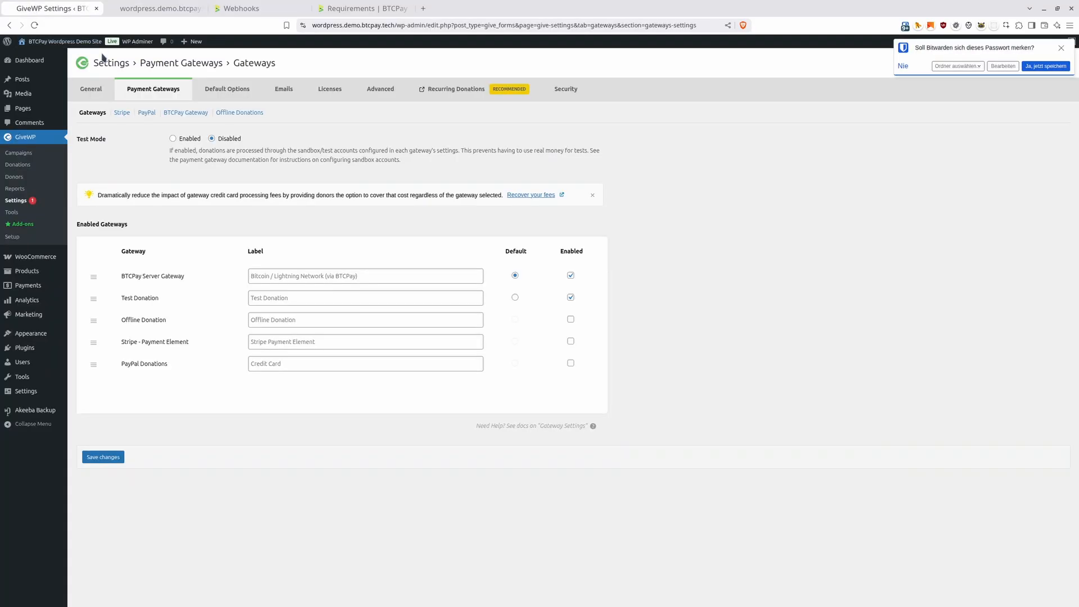
{"action": "left_click", "coordinate": [10, 168]}
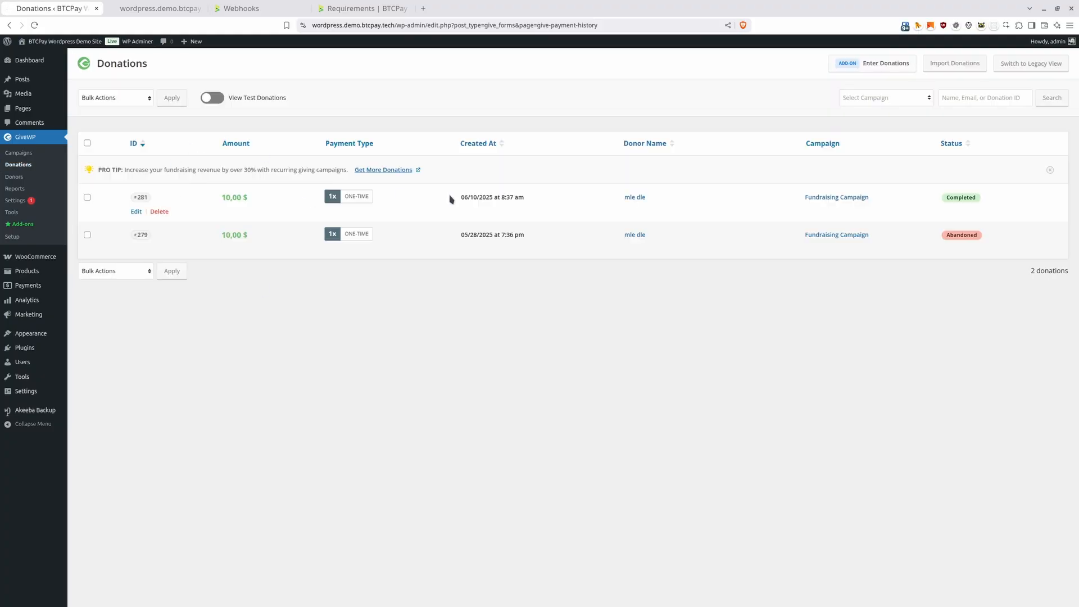
{"action": "left_click_drag", "start_coordinate": [971, 197], "coordinate": [946, 198]}
Step: Look through the API key instructions in the BTCPay GiveWP documentation and return to the WordPress Donations list
{"action": "left_click", "coordinate": [349, 8]}
{"action": "scroll", "coordinate": [491, 236], "scroll_direction": "down", "scroll_amount": 15}
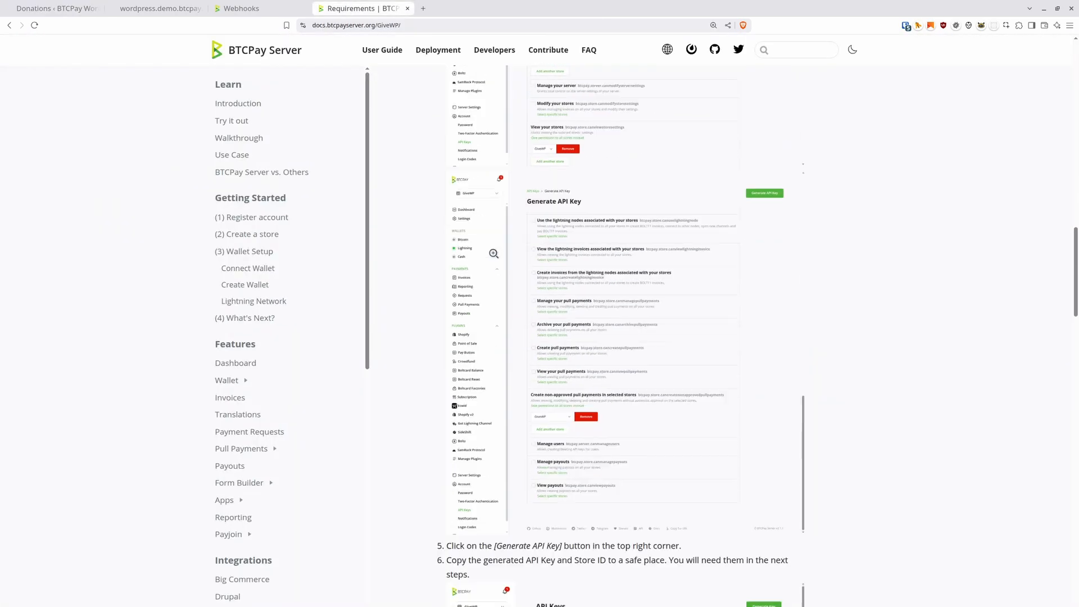
{"action": "left_click", "coordinate": [38, 8]}
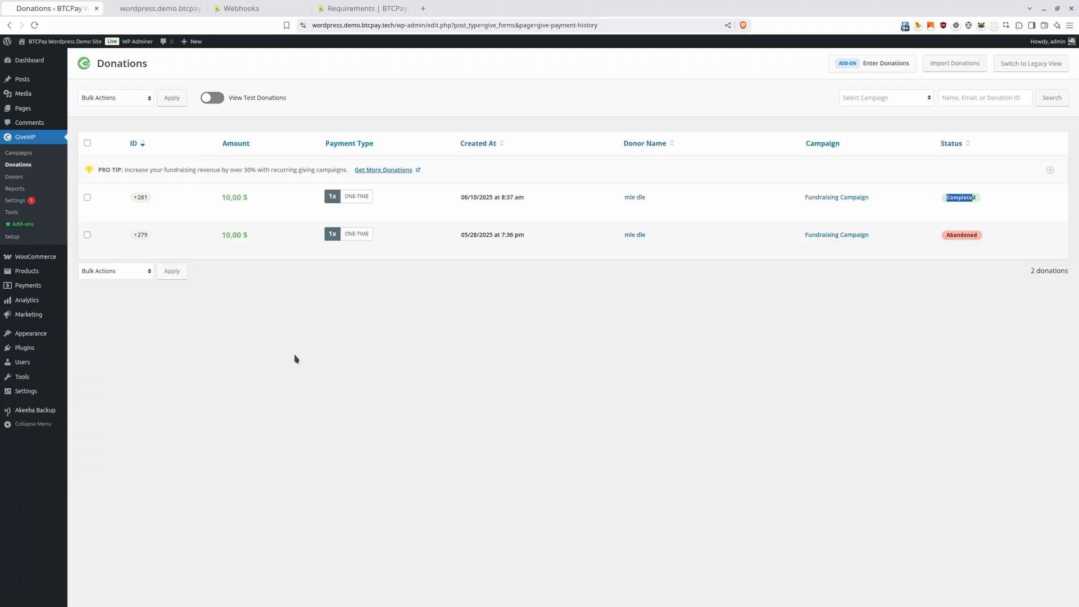